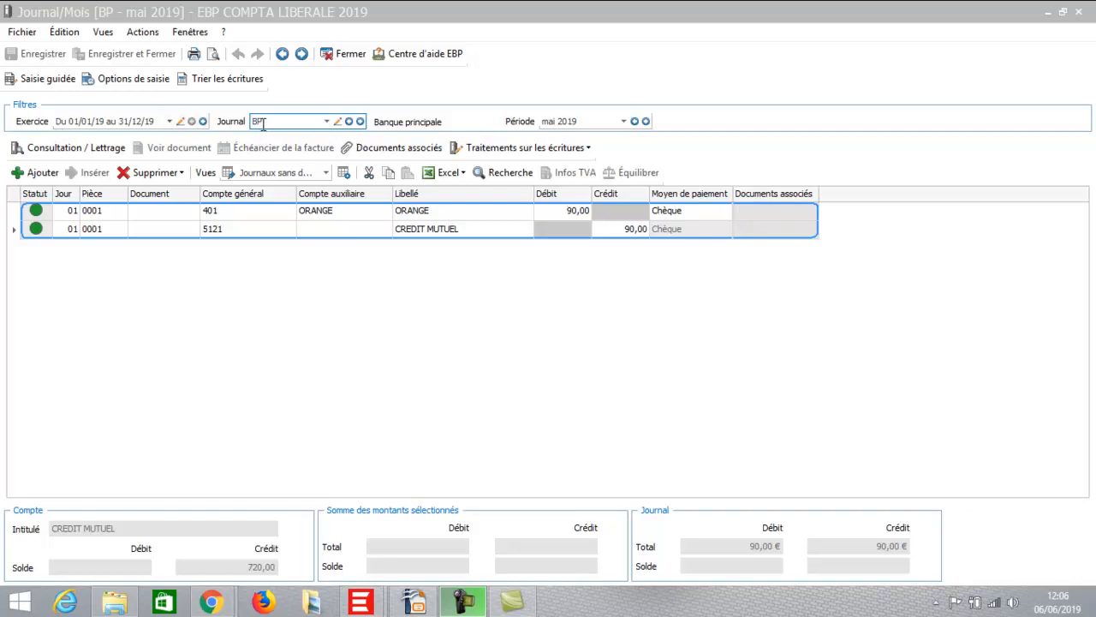
- Add a new entry line to the BP journal for mai 2019 using general account 6061, Fournitures non stockables (eau, énergie)
left_click(40, 172)
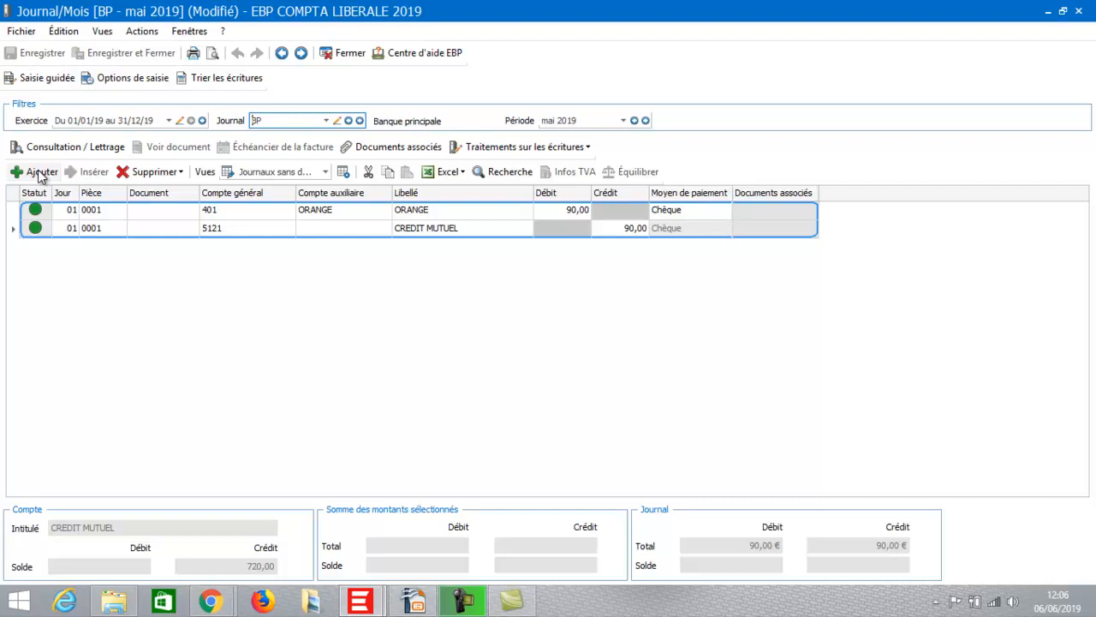
left_click(40, 172)
left_click(248, 246)
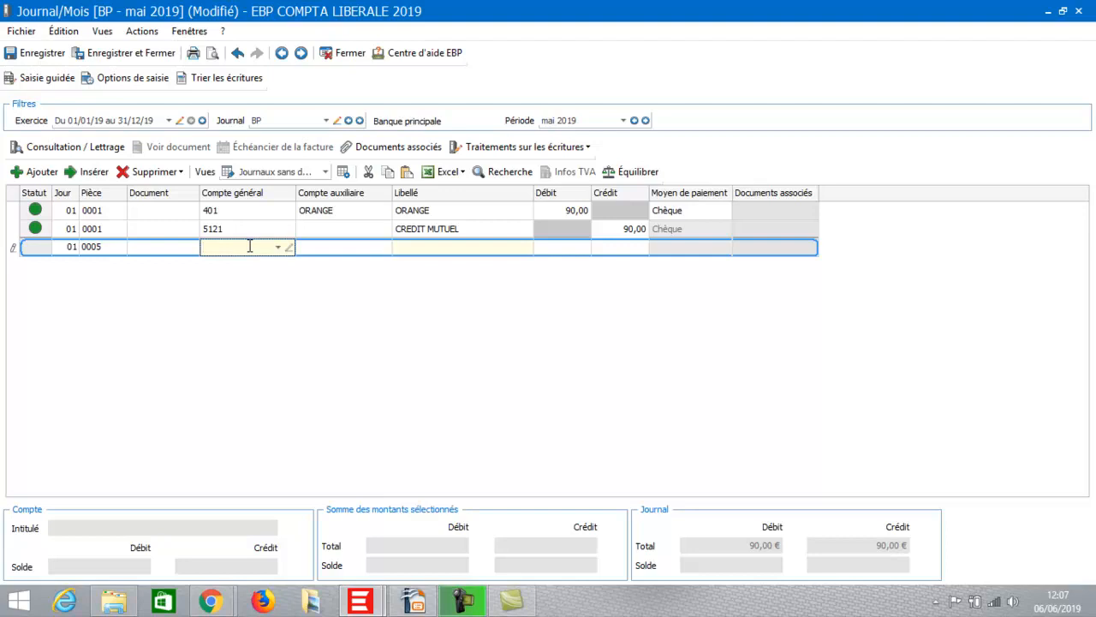
type("6")
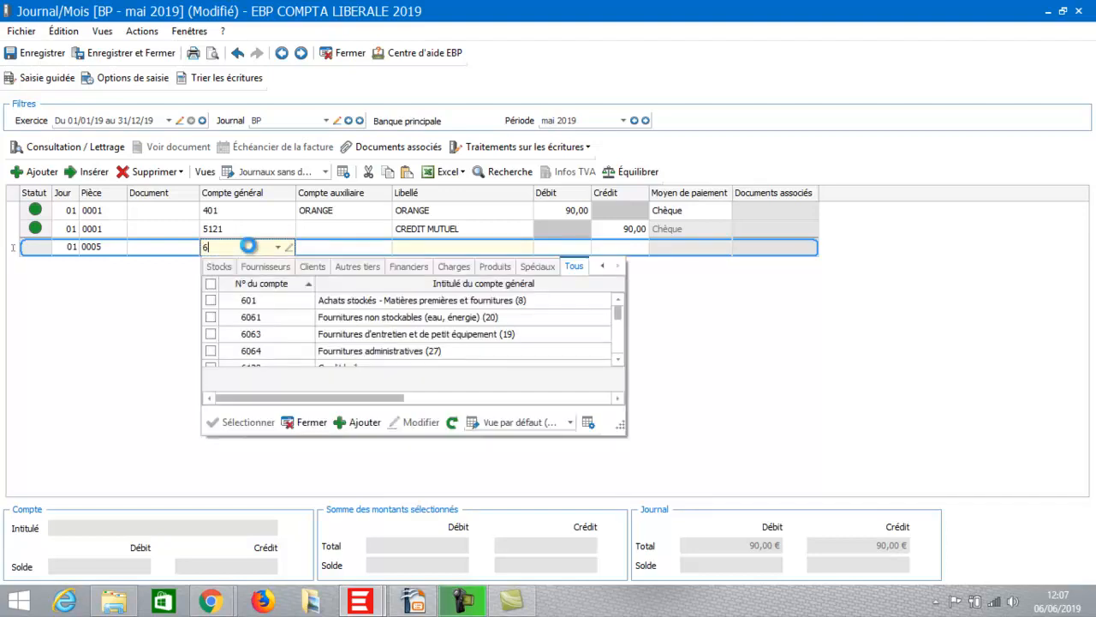
type("06")
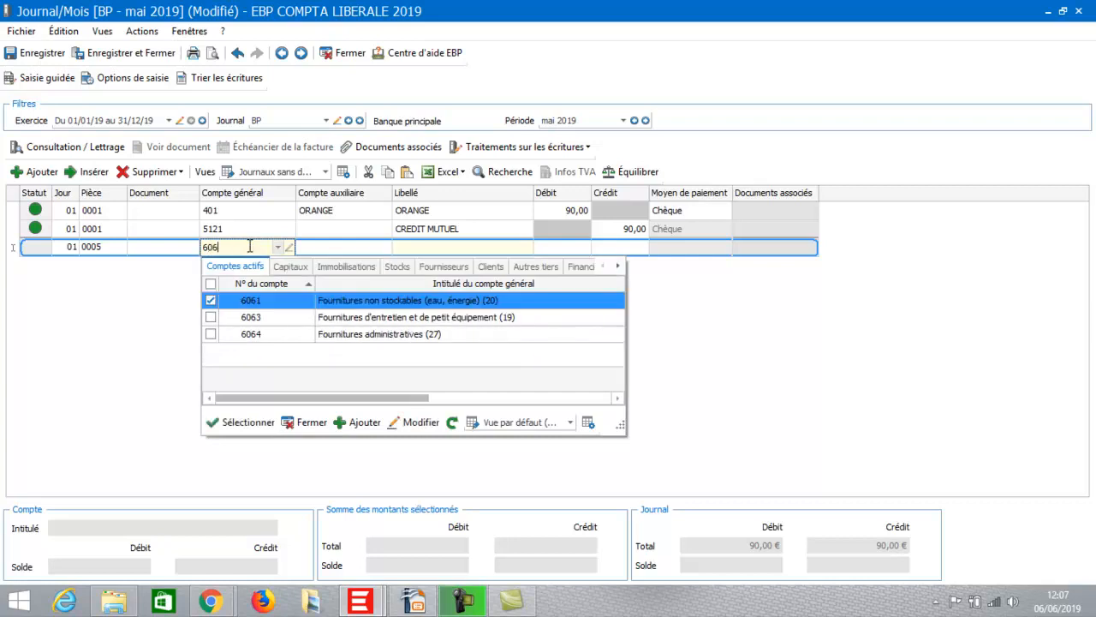
left_click(353, 303)
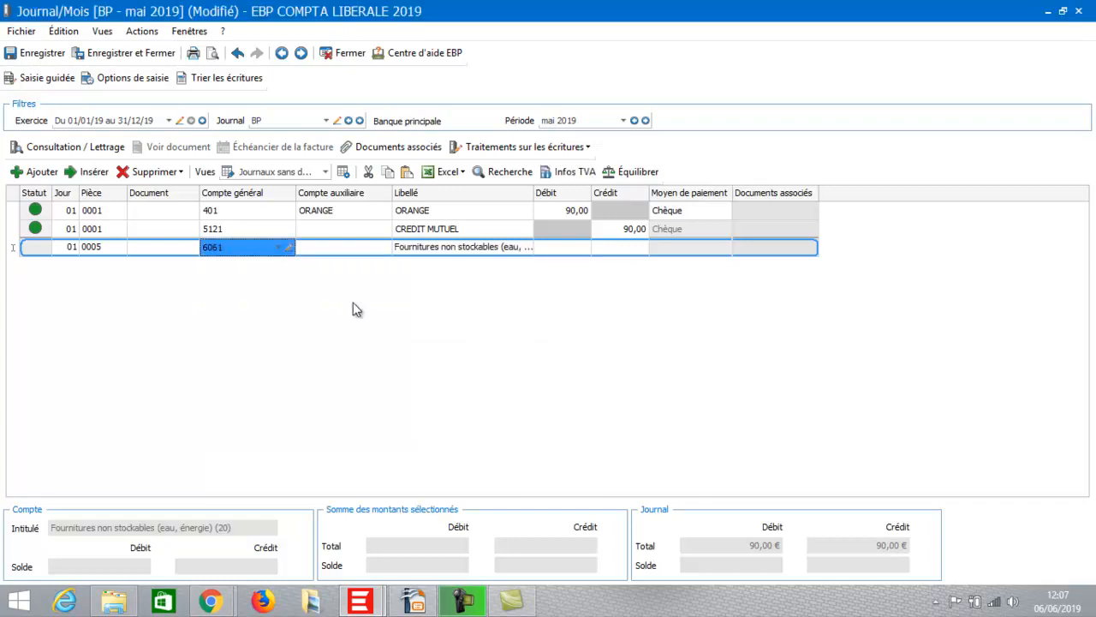
- Open the record of general account 6061, change its title to CARBURANT, and save and close it
left_click(289, 246)
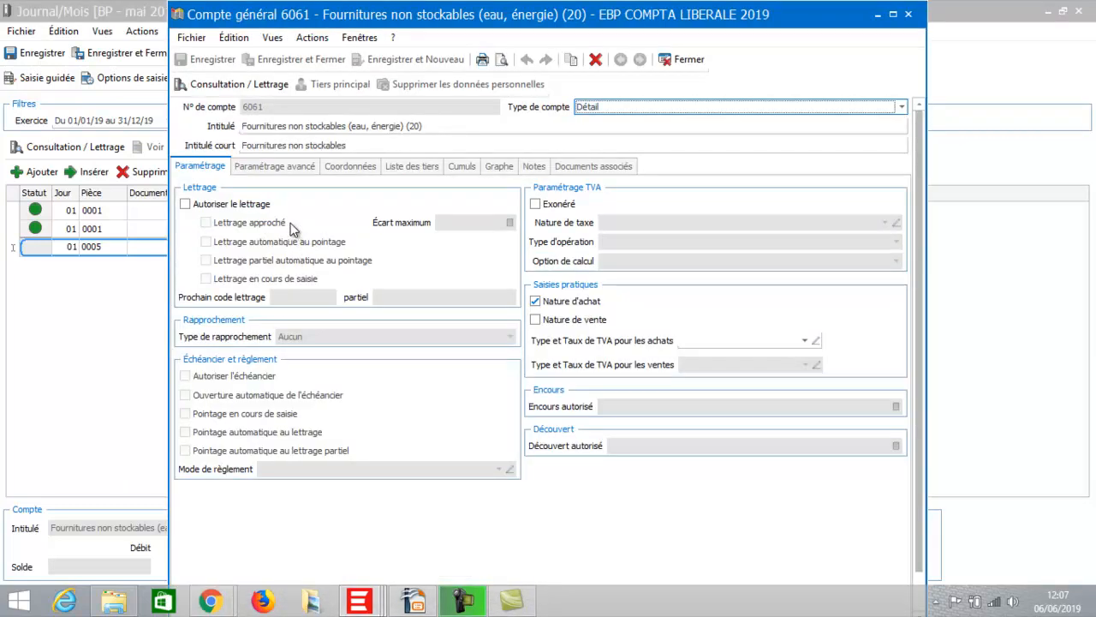
left_click(325, 127)
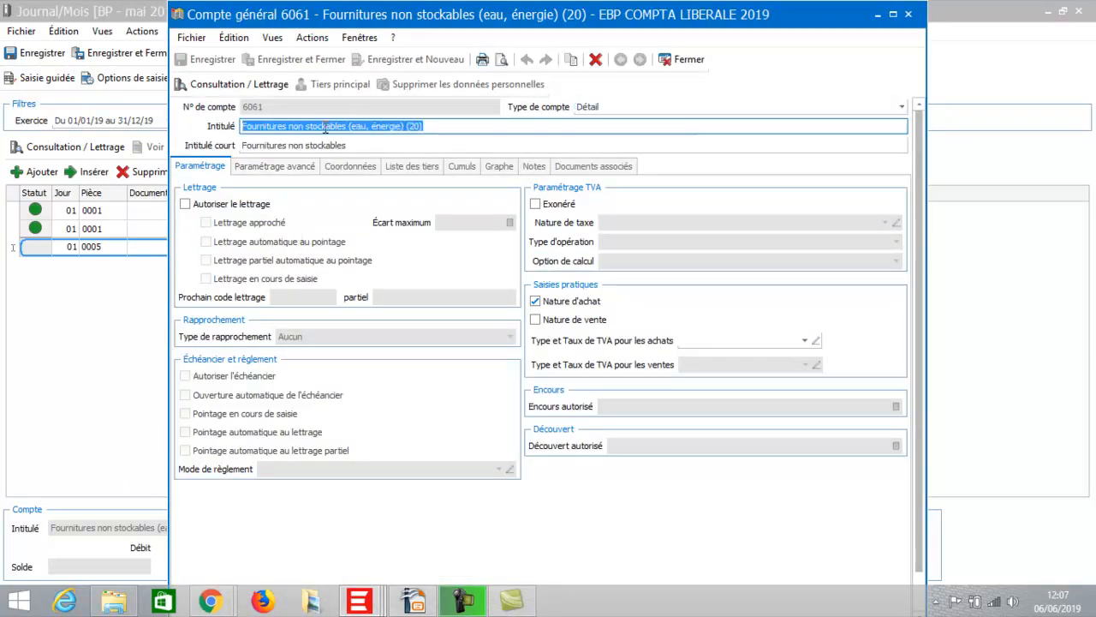
type("CARBURANT")
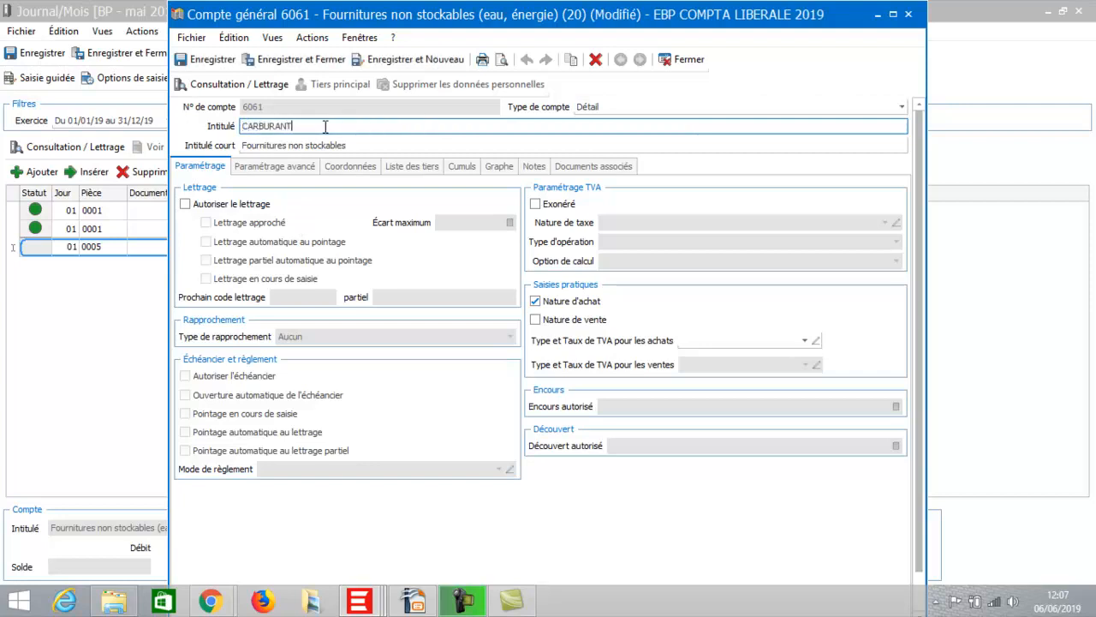
key("Tab")
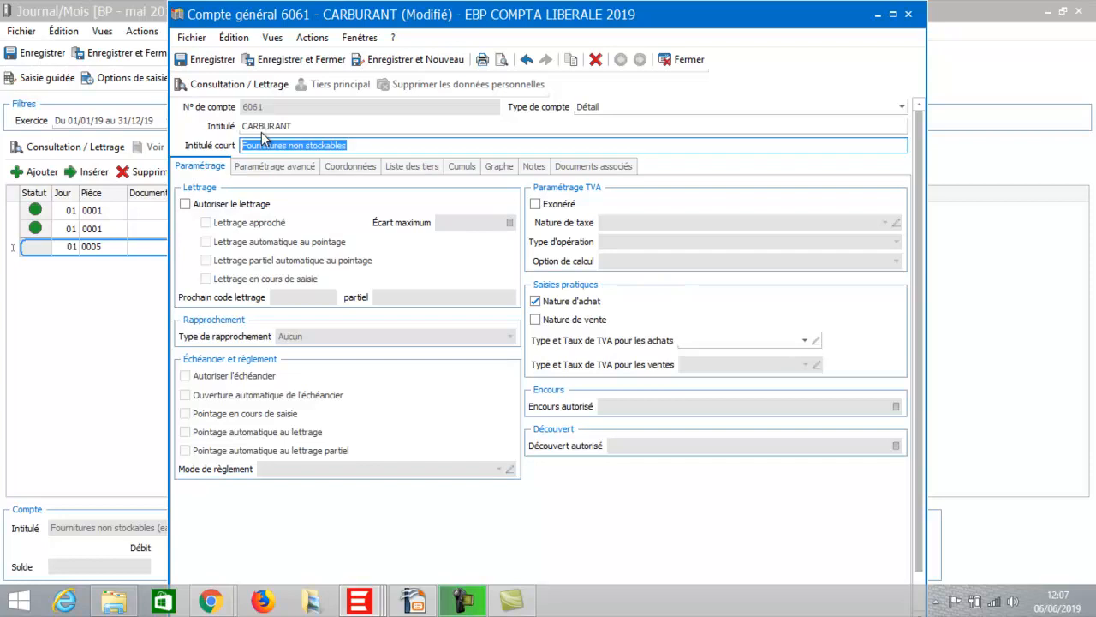
left_click(307, 59)
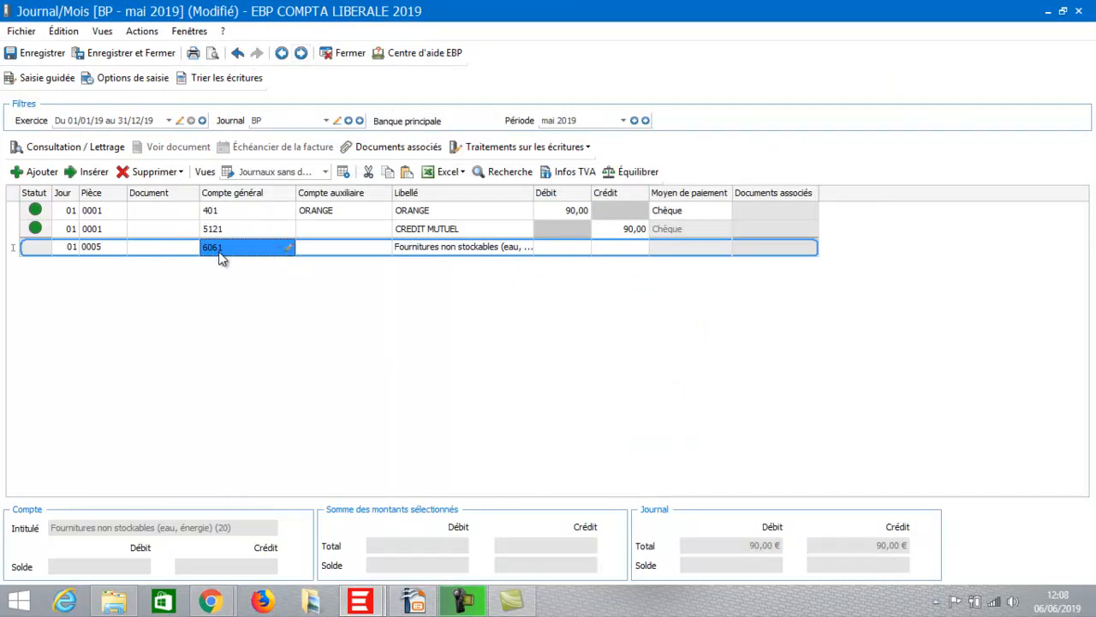
- Enter a debit of 40 on the 6061 line and validate it to generate the balancing line
left_click(553, 247)
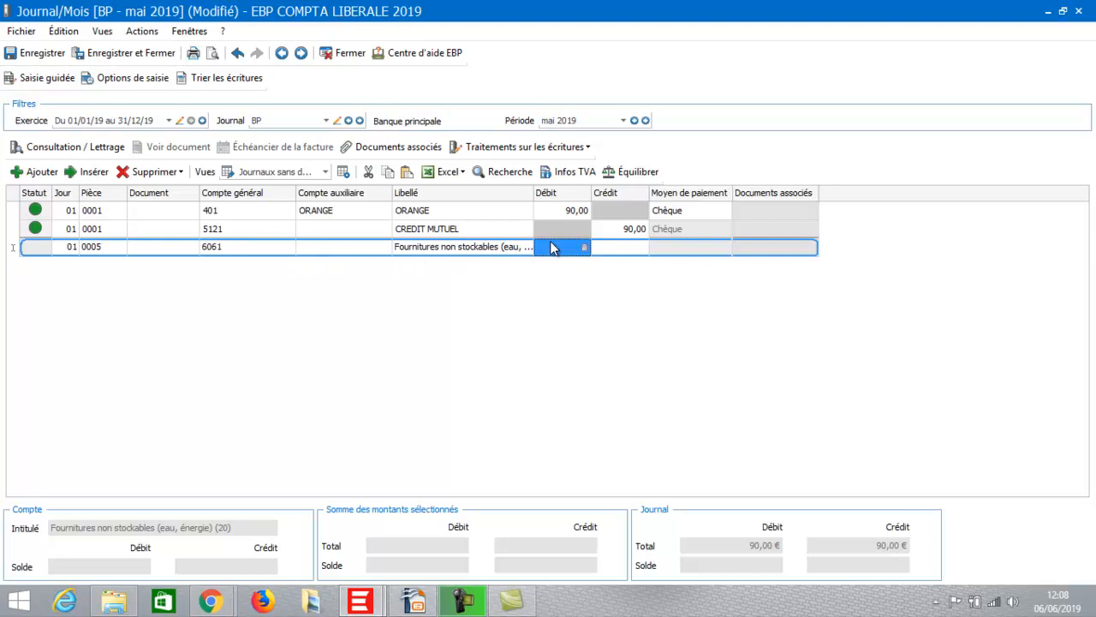
type("40")
key("Tab")
key("Tab")
key("Tab")
key("Tab")
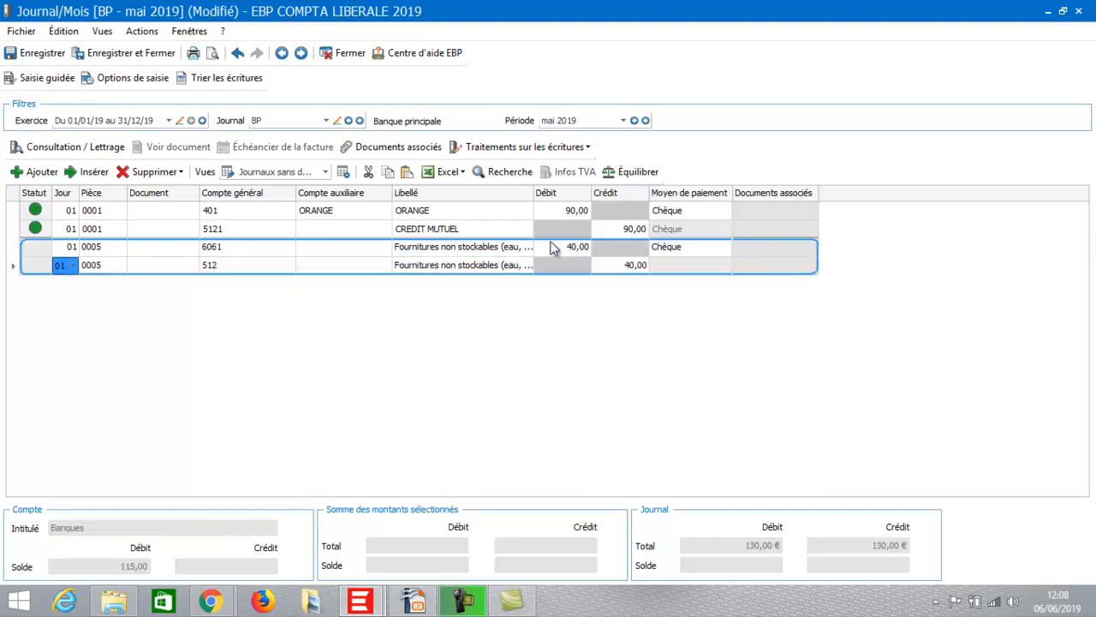
- Change the second line's general account to 445661, TVA déductible 20% Débits, and validate it to generate the balancing bank line
key("Tab")
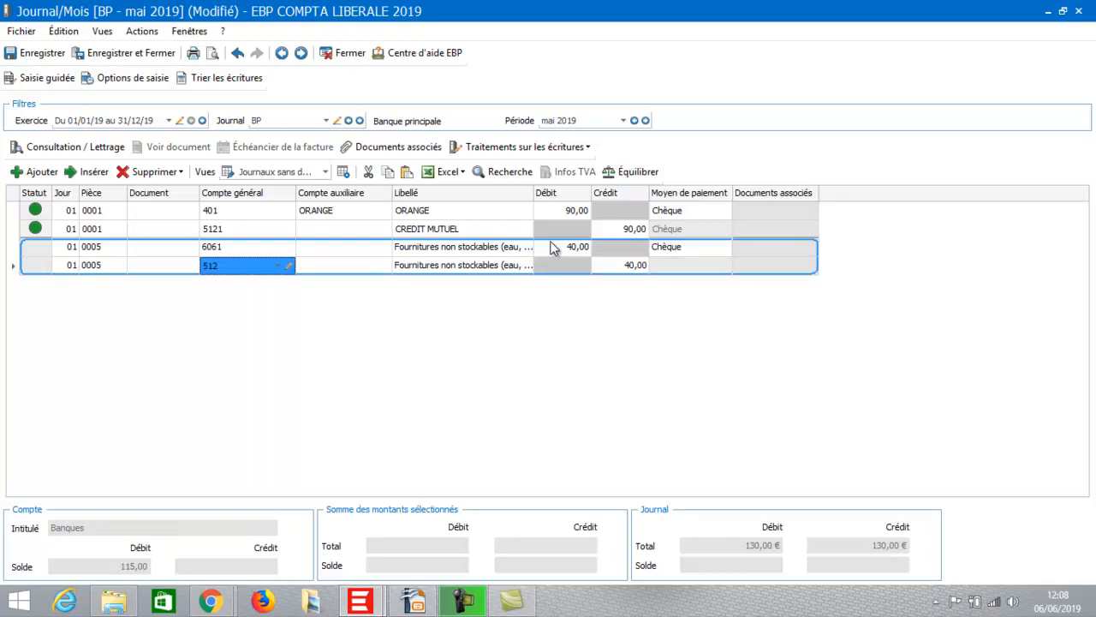
left_click(228, 270)
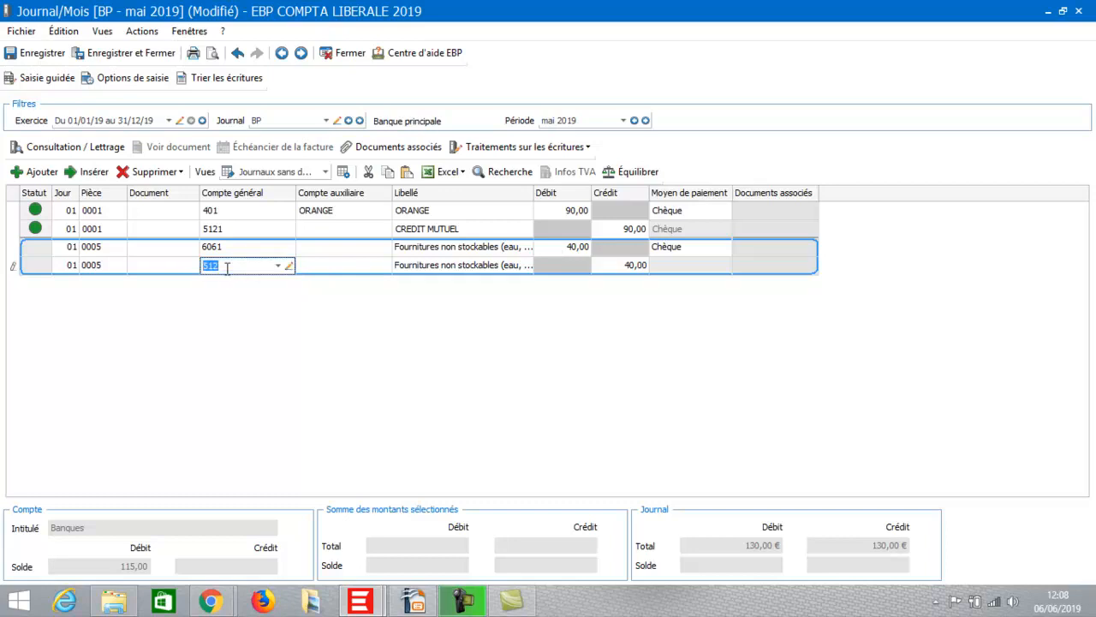
type("44566")
left_click(225, 267)
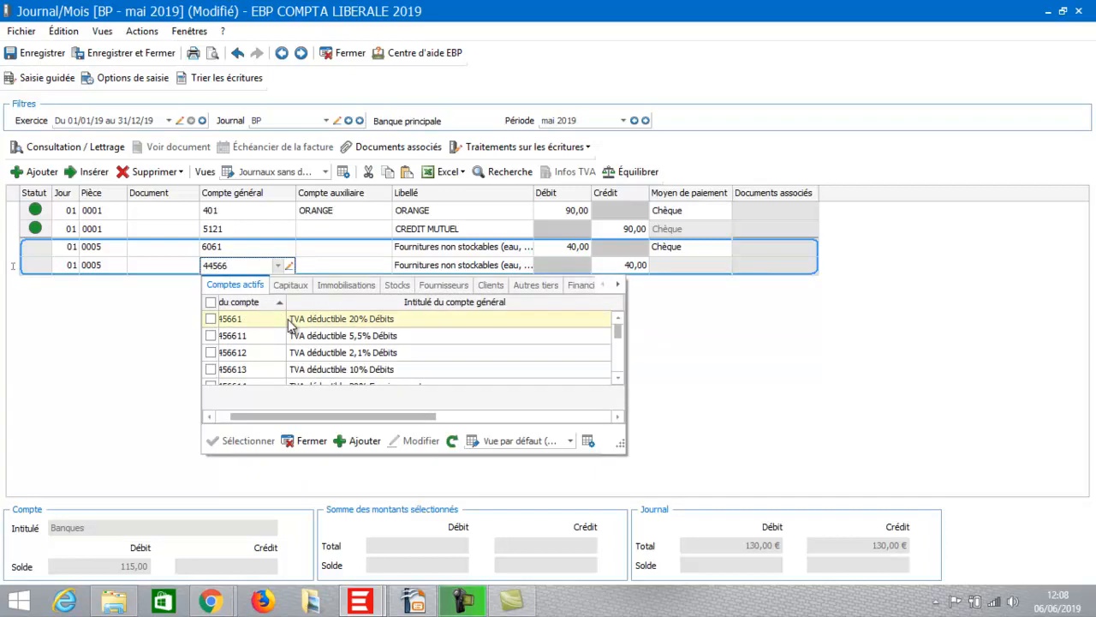
left_click(289, 319)
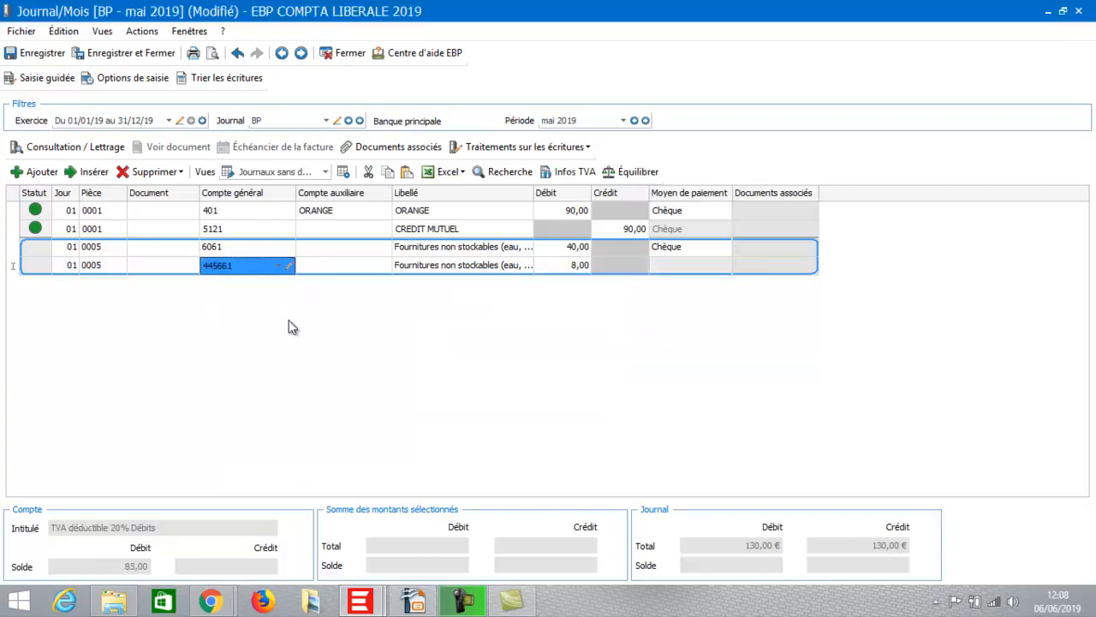
key("Return")
key("Return")
key("Return")
key("Return")
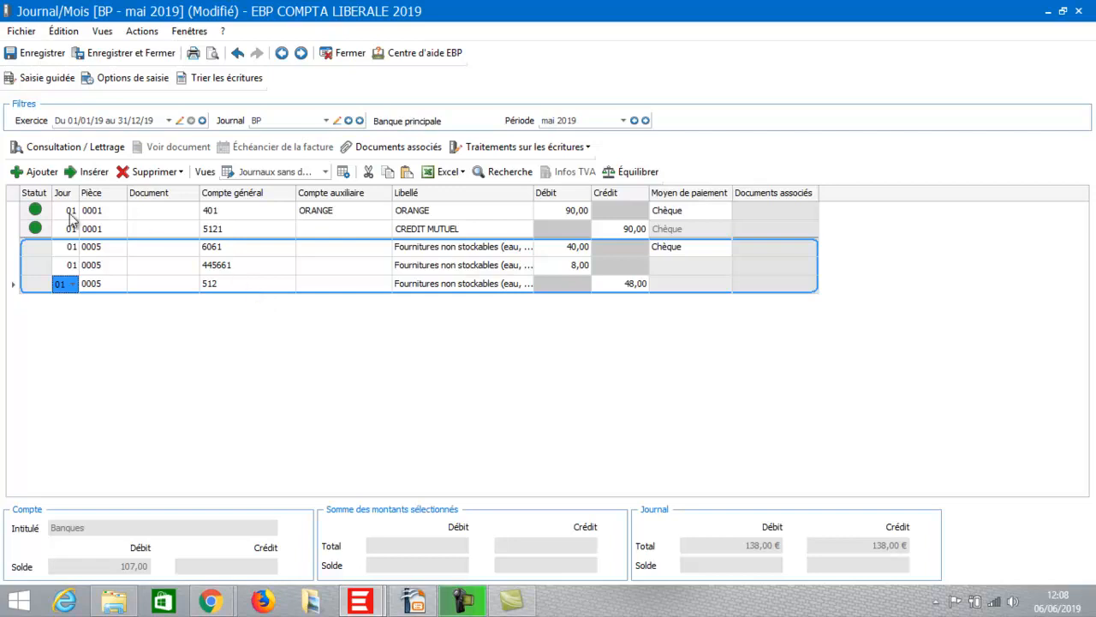
- Switch the journal filter to AC (Achats), discarding the unsaved changes in the BP journal
left_click(39, 175)
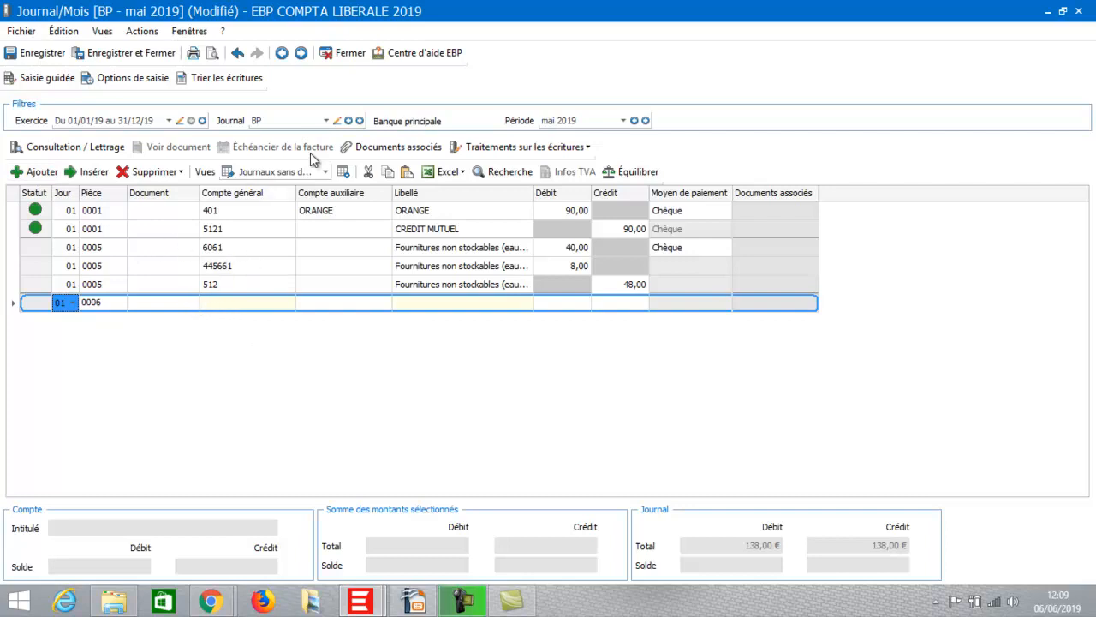
left_click(327, 122)
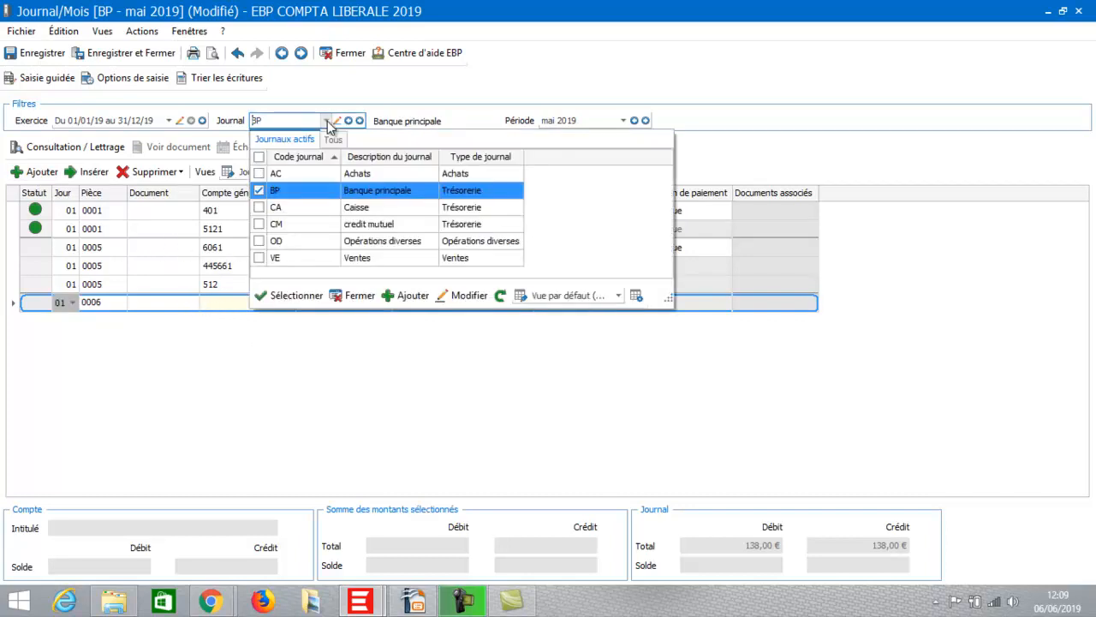
left_click(301, 177)
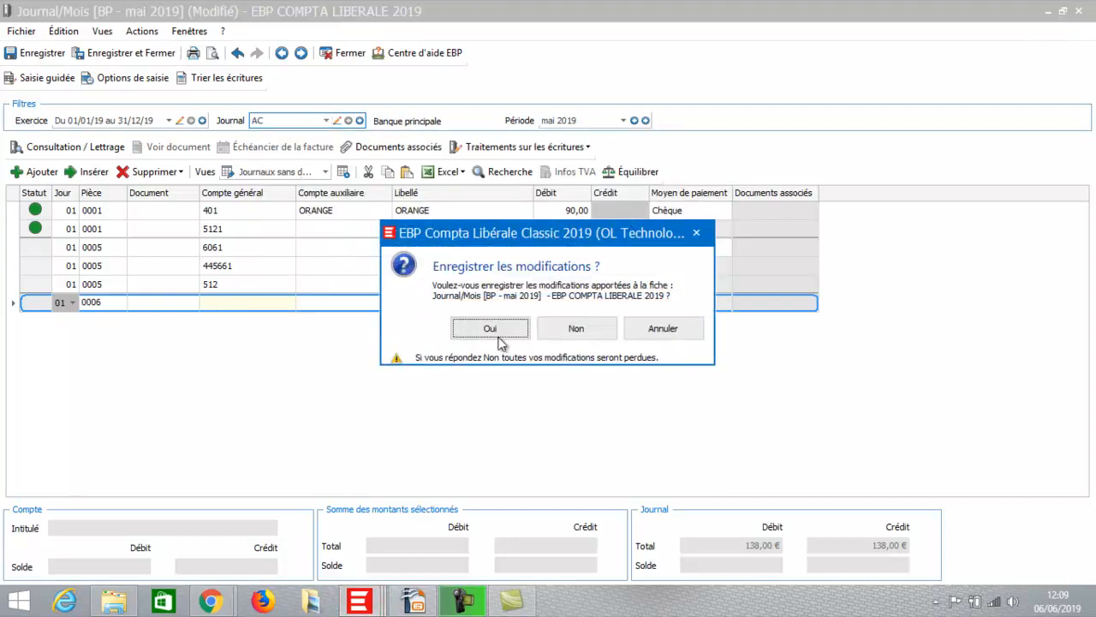
left_click(570, 327)
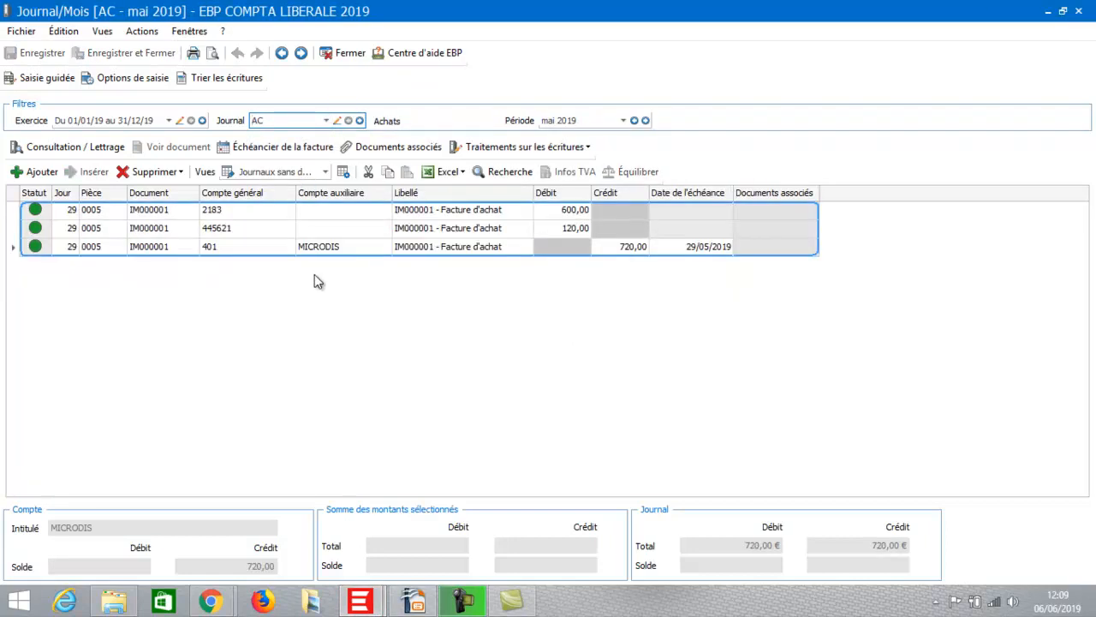
- Add a new purchase entry line on general account 6122 (Credit bail) with a debit of 300
left_click(40, 172)
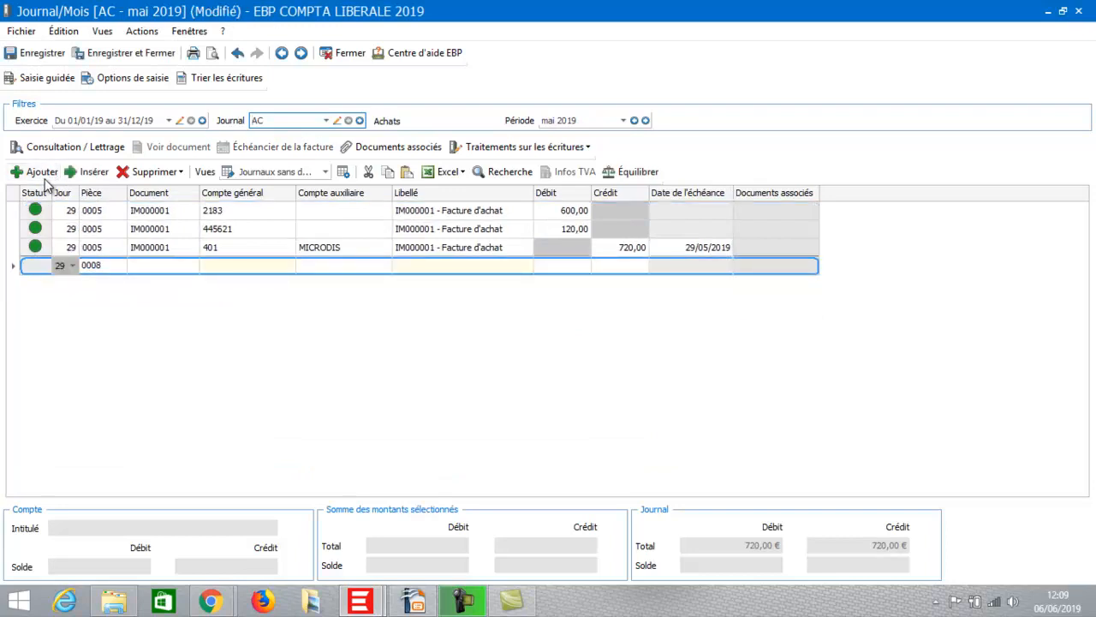
left_click(232, 269)
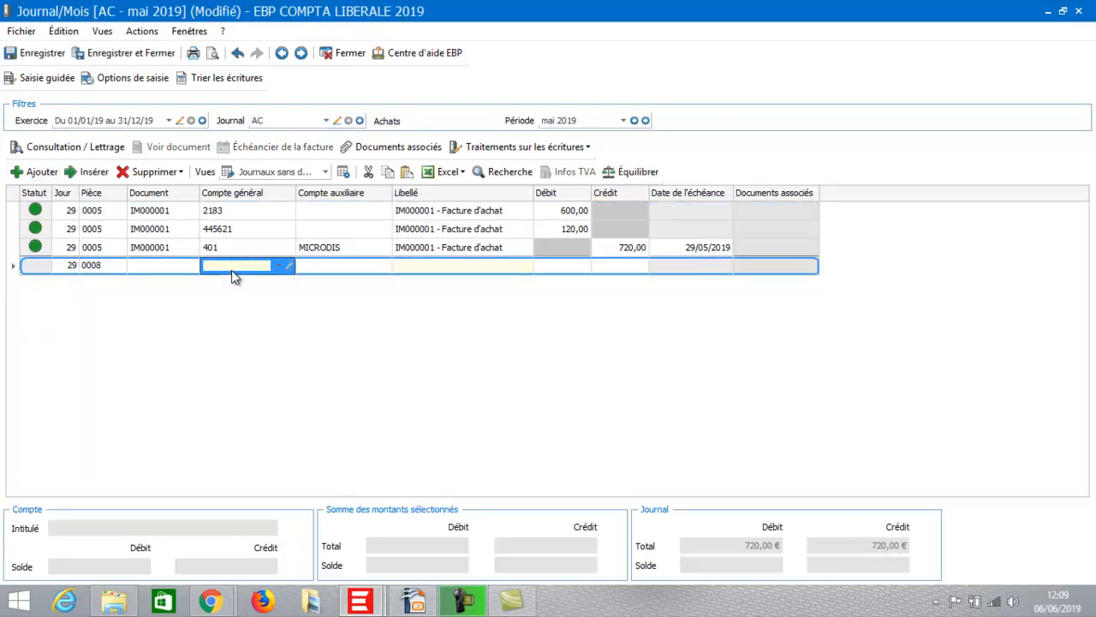
type("6")
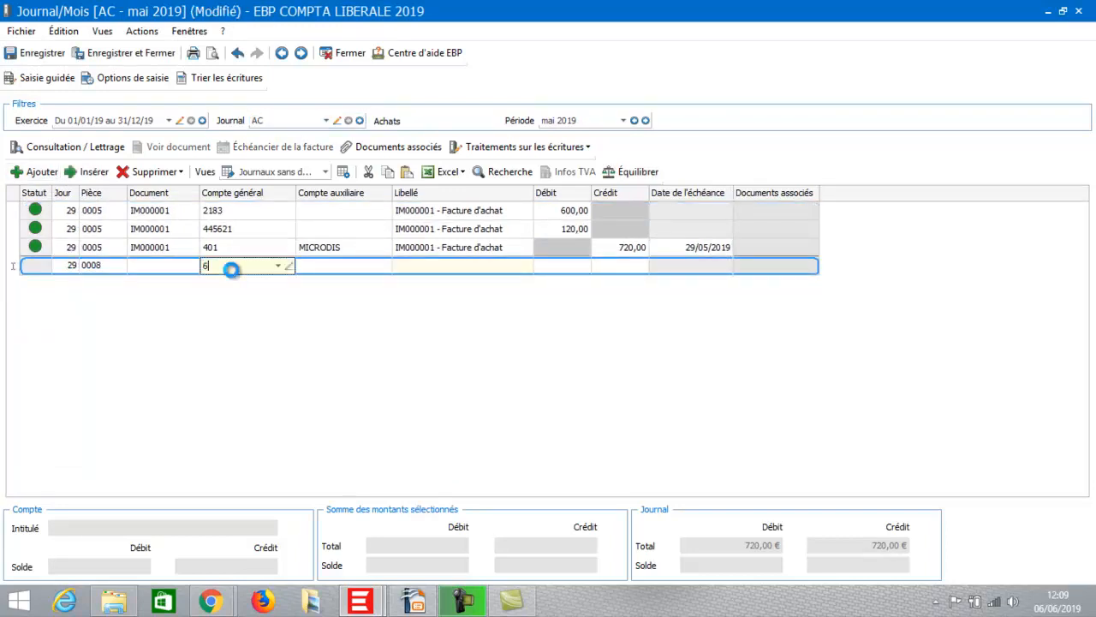
type("12")
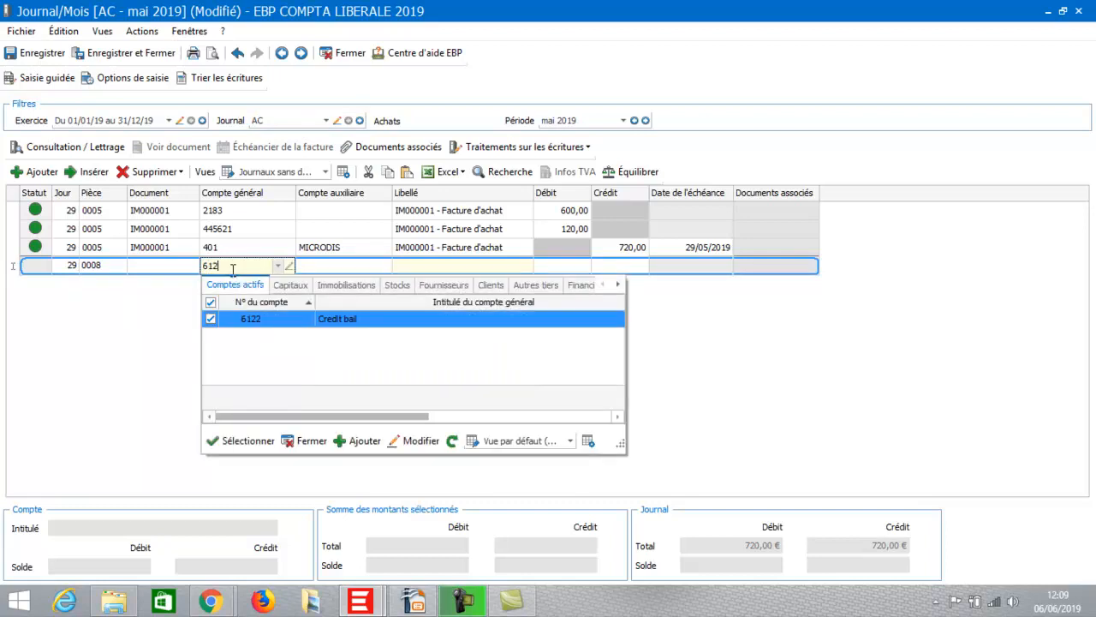
left_click(269, 324)
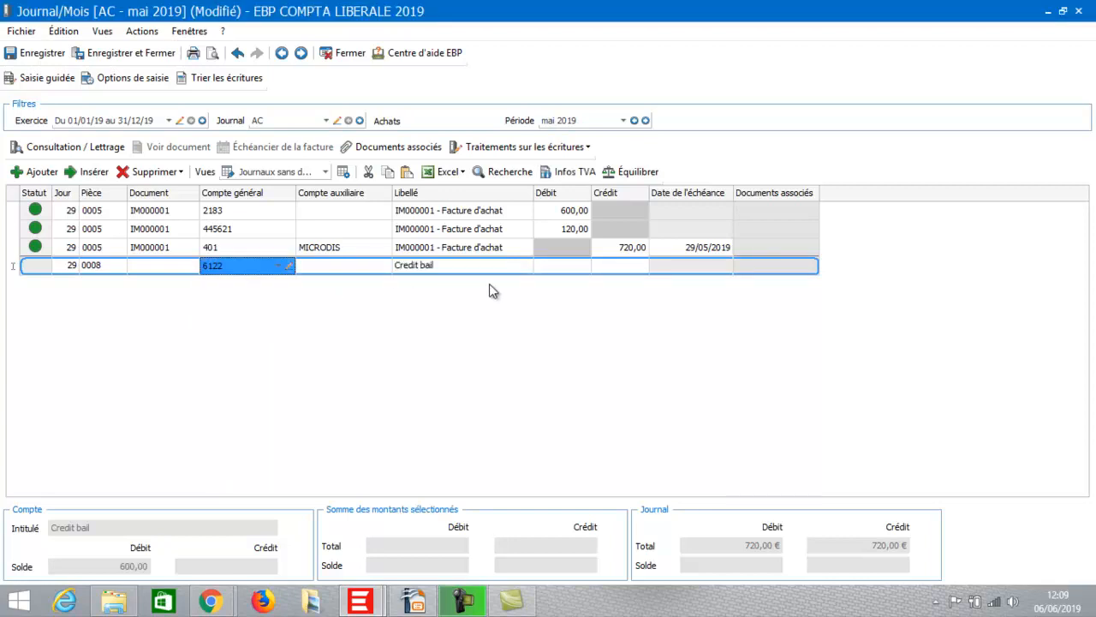
left_click(549, 266)
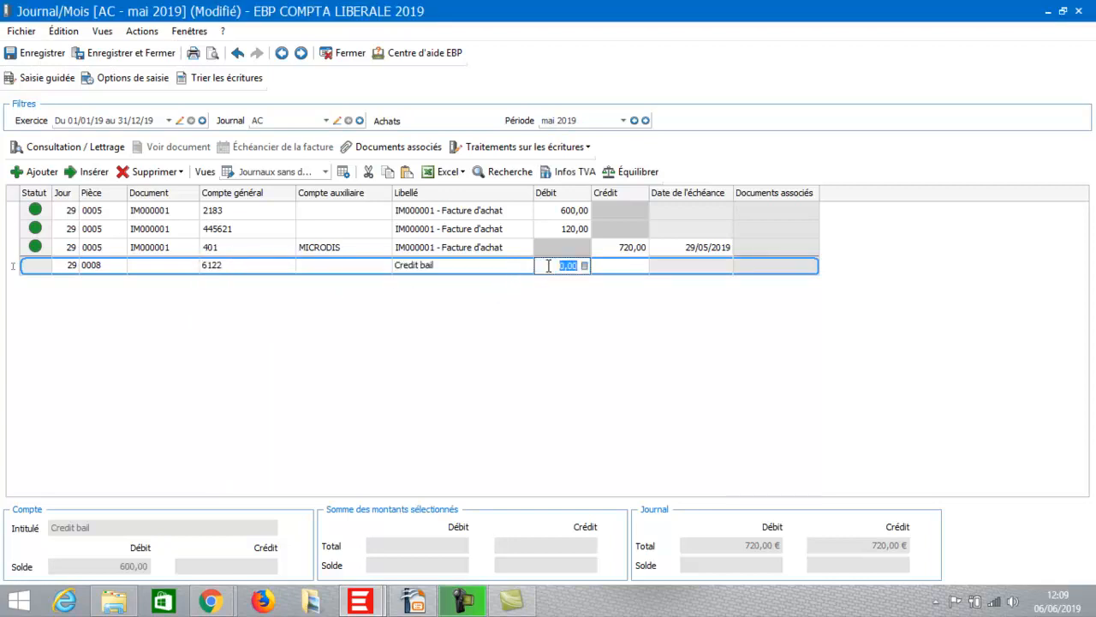
type("300")
key("Return")
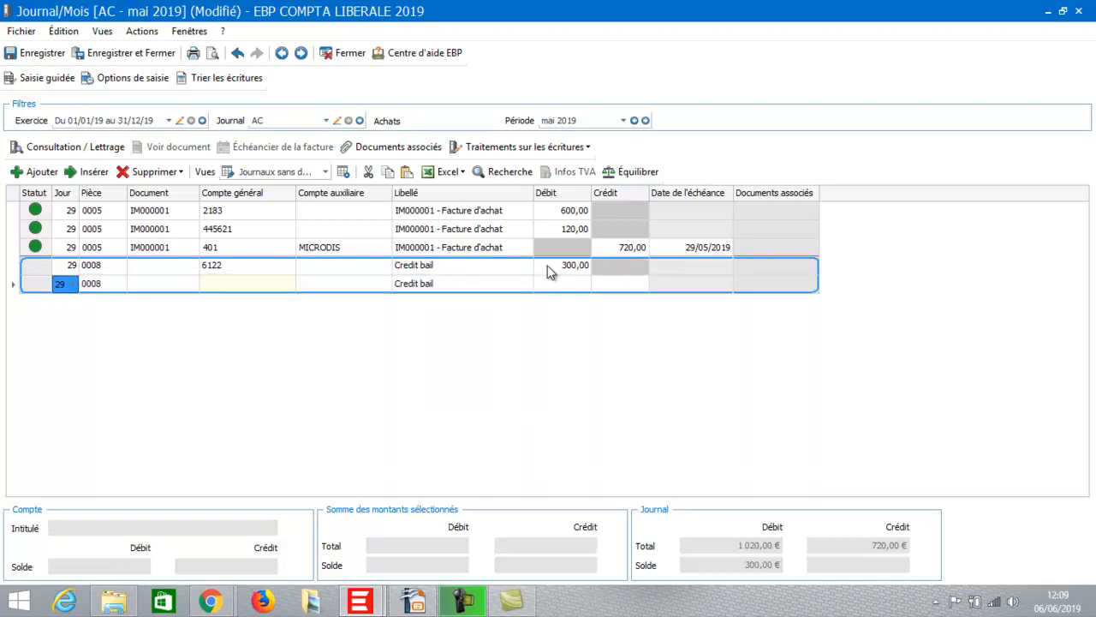
- Assign general account 445661, TVA déductible 20% Débits, to the second line of the Credit bail entry
key("Tab")
key("Tab")
key("Tab")
type("445")
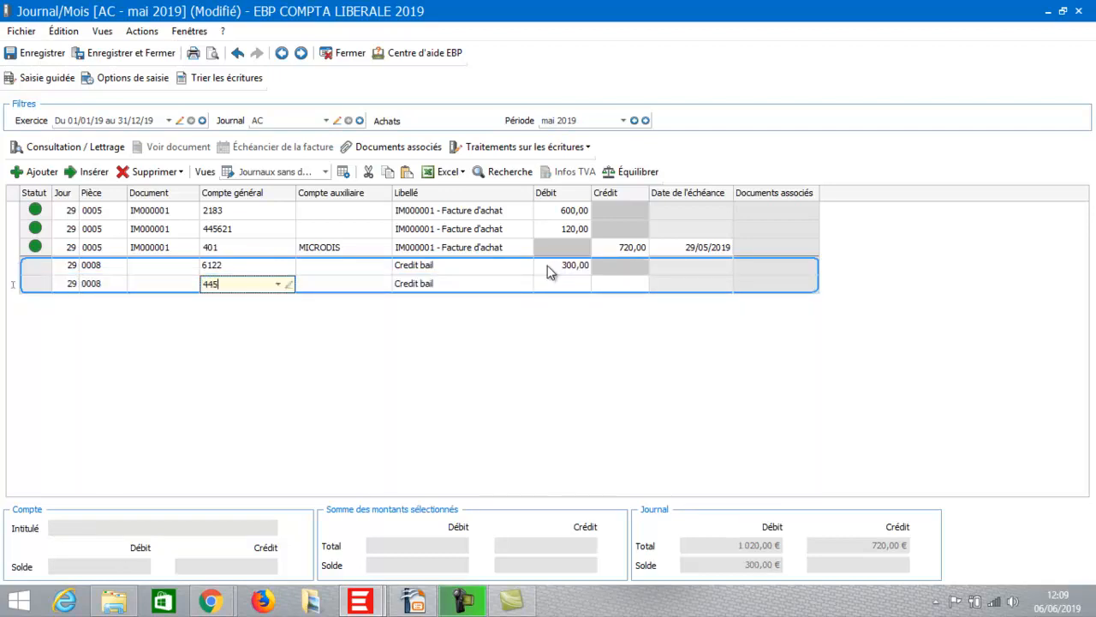
type("66")
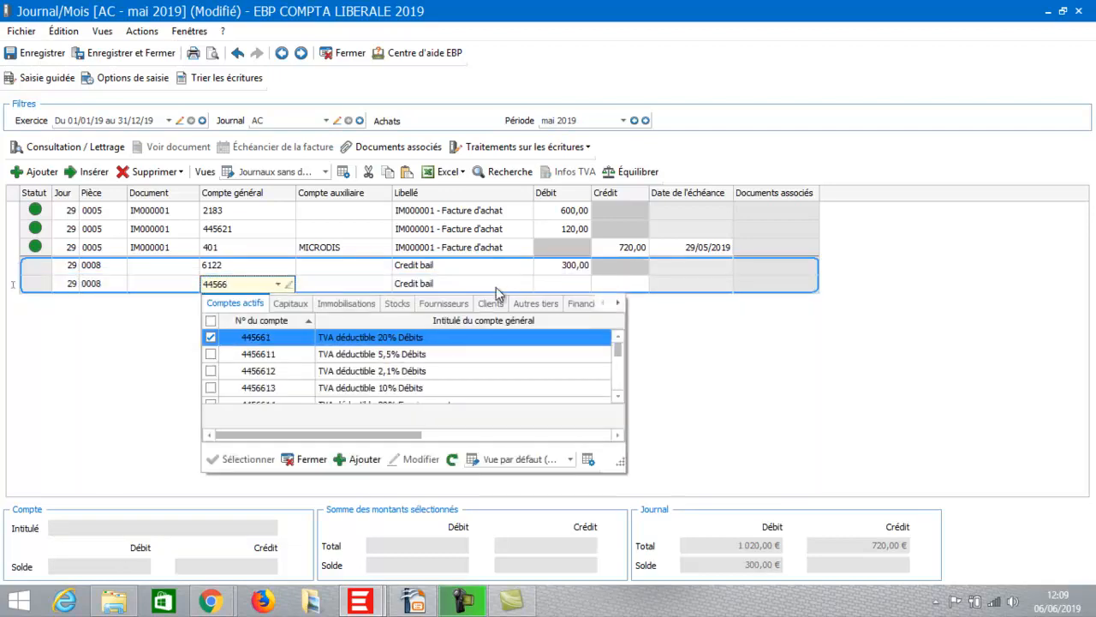
double_click(440, 340)
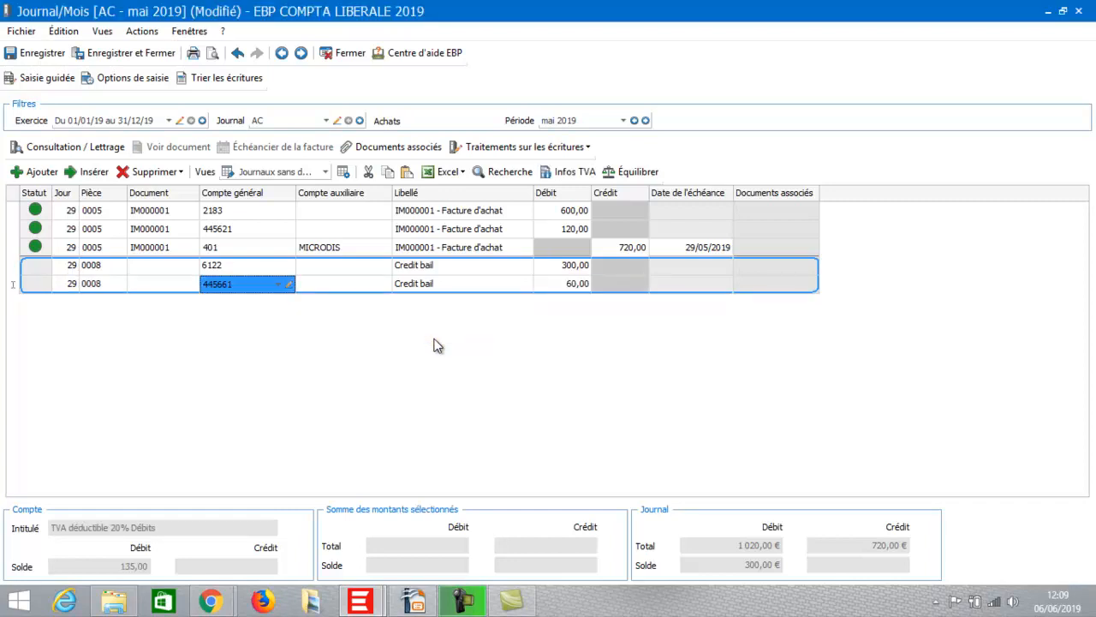
- Validate the 445661 deductible VAT line and start a third line in the Credit bail purchase entry
key("Tab")
key("Tab")
key("Tab")
key("Tab")
key("Tab")
key("Tab")
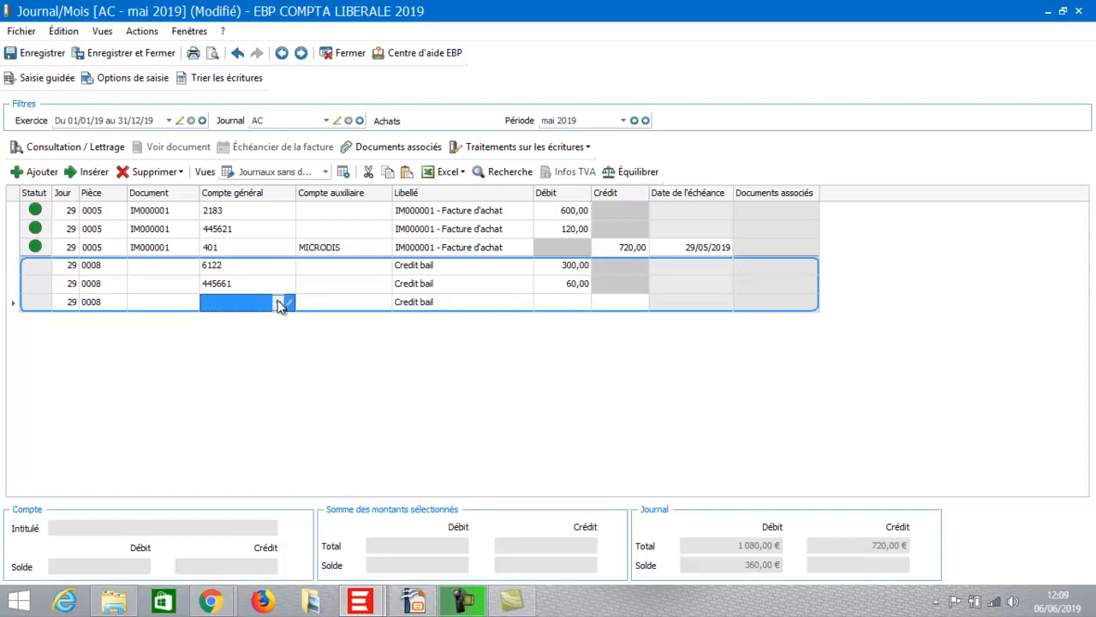
- Create general account 401DIAC titled CREDIT BAIL CLIO for the third line, save it and balance the entry
left_click(282, 303)
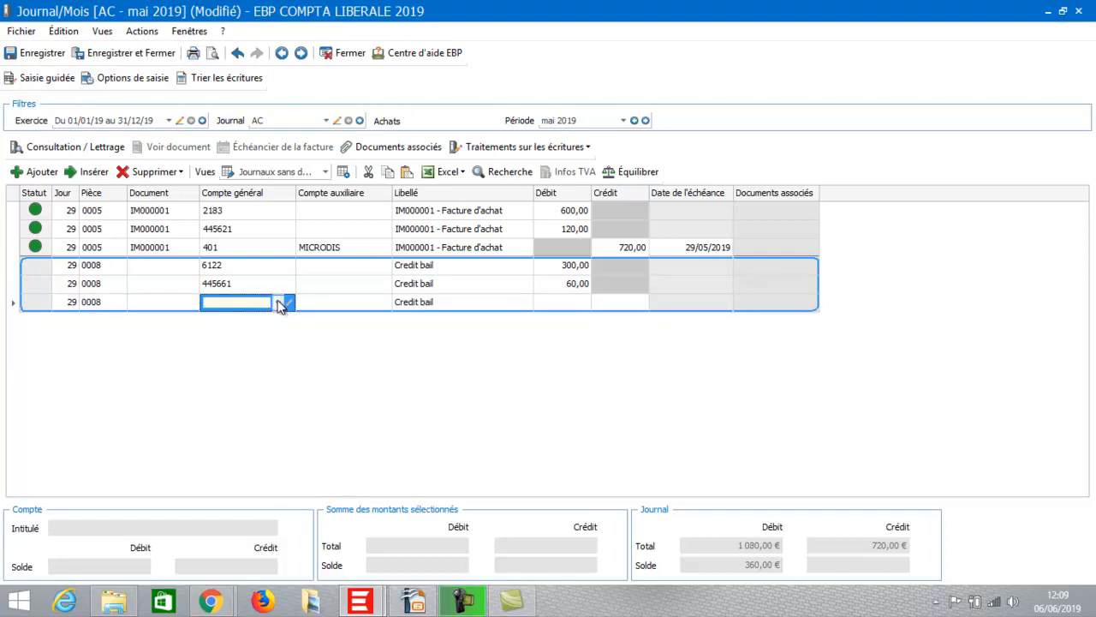
type("401")
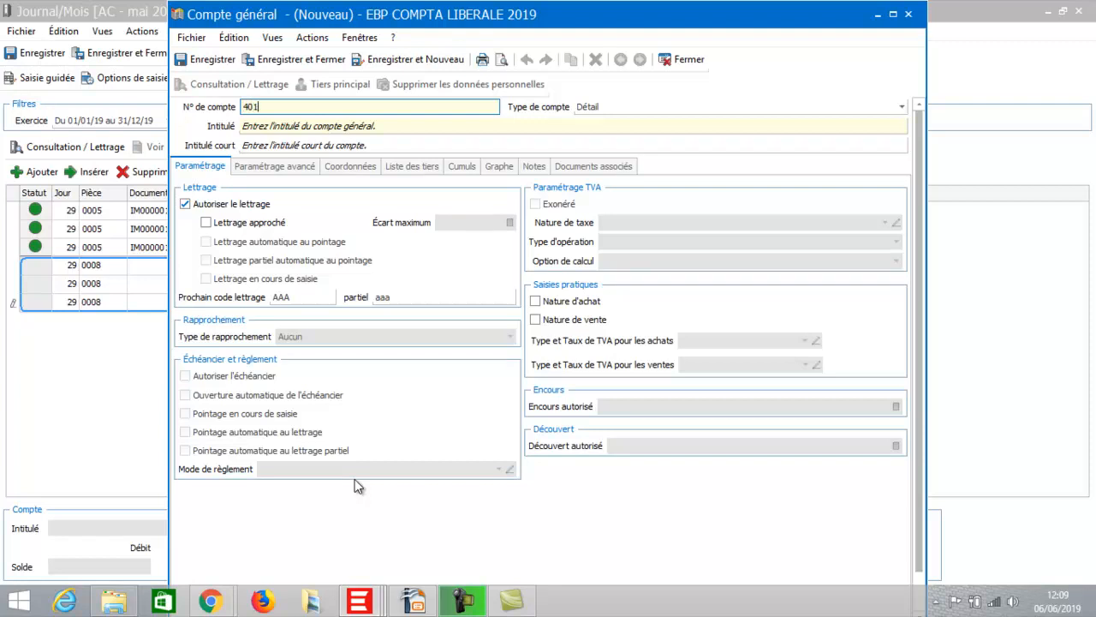
type("DIAC")
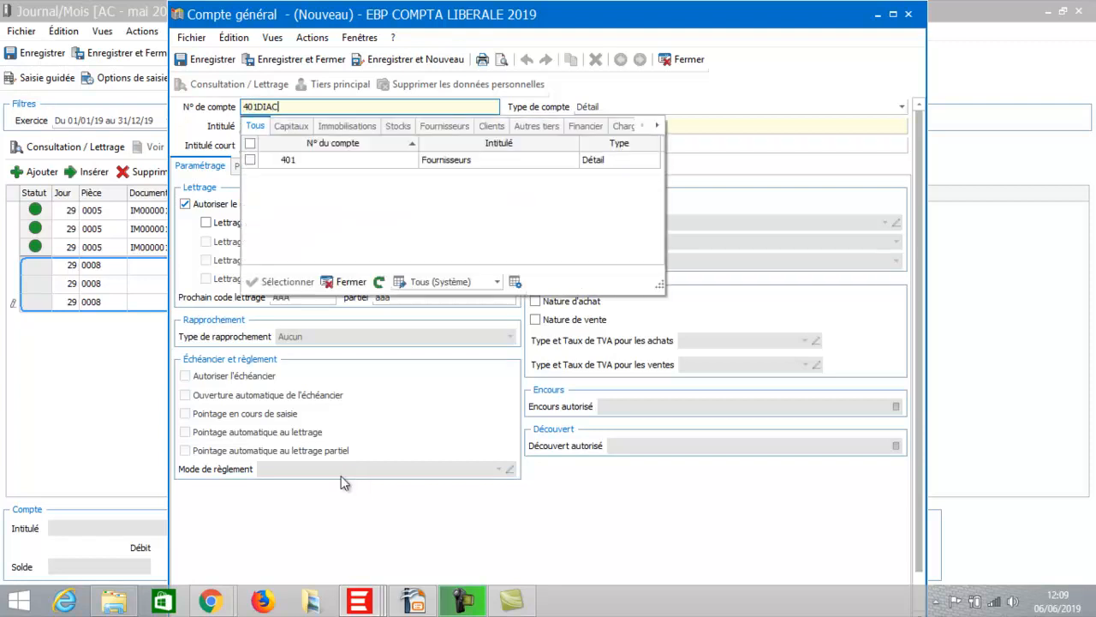
left_click(353, 282)
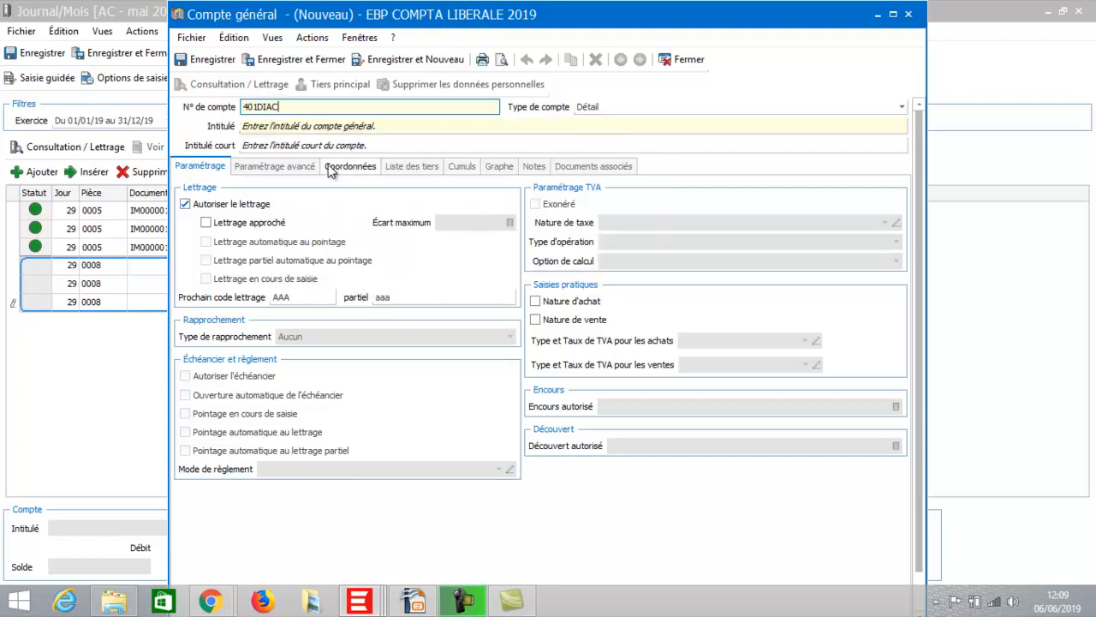
left_click(319, 126)
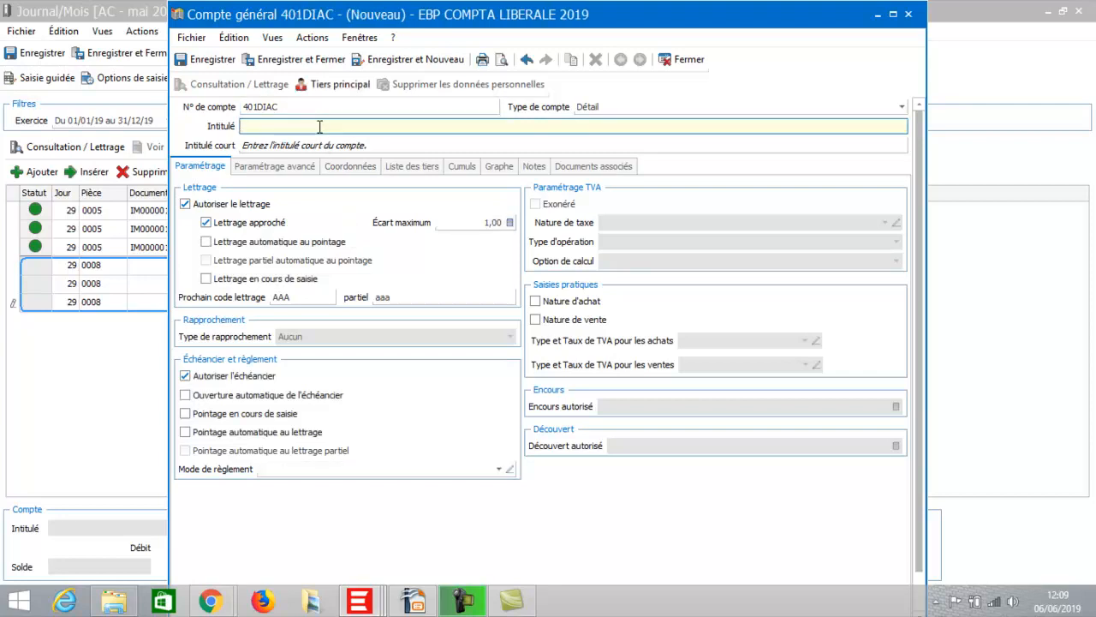
type("CREDIT BAIL CLIO")
left_click(308, 60)
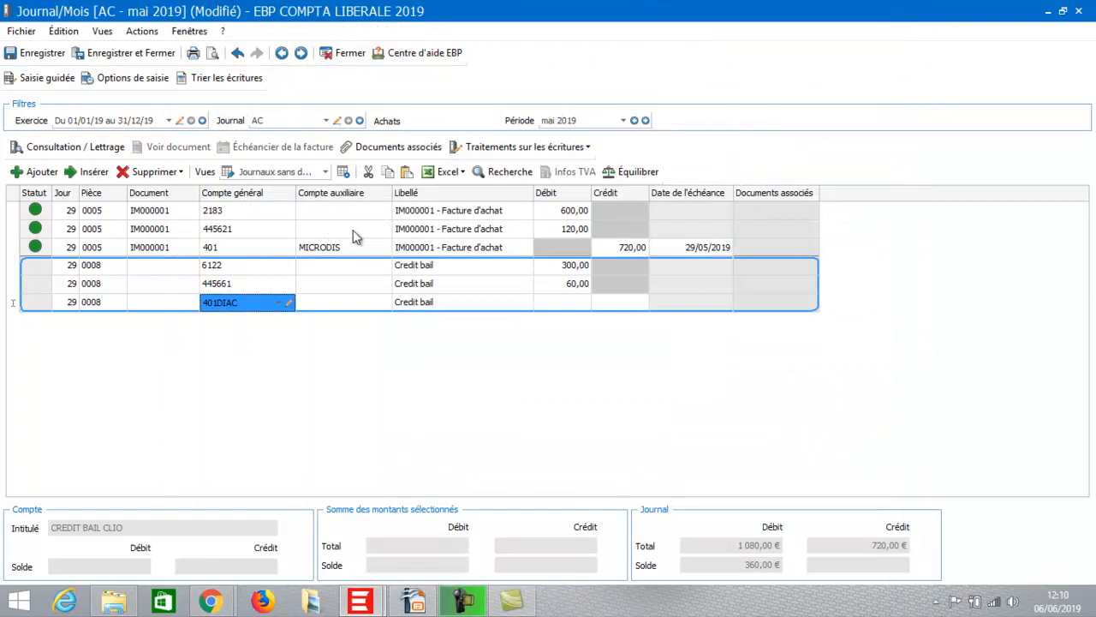
left_click(631, 173)
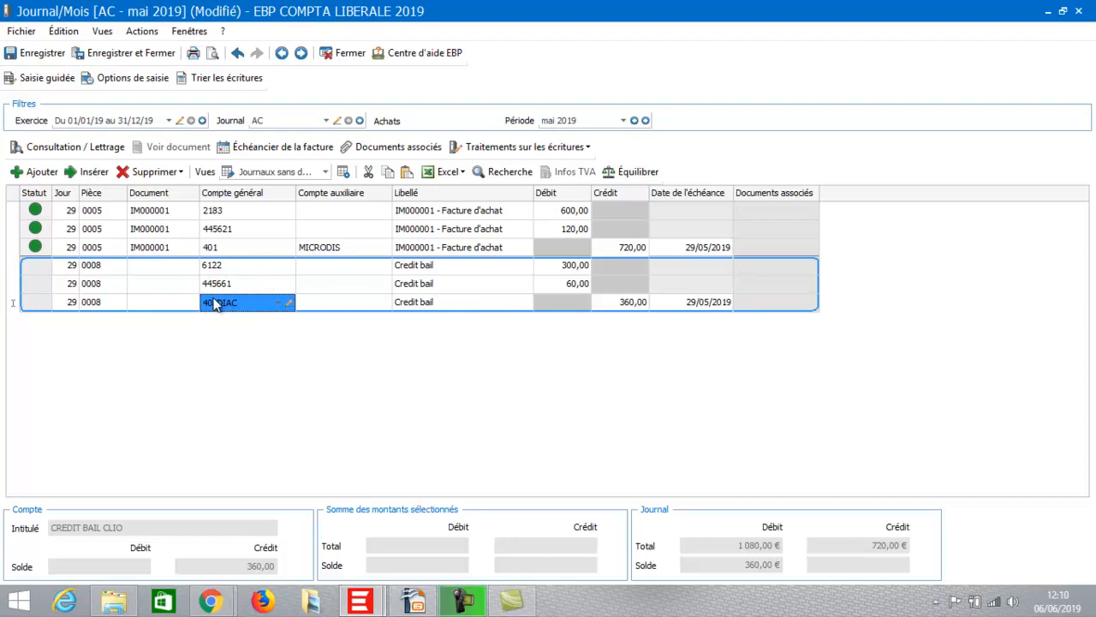
- Switch the journal filter to BP (Banque principale), discarding the unsaved changes in the AC journal
left_click(325, 121)
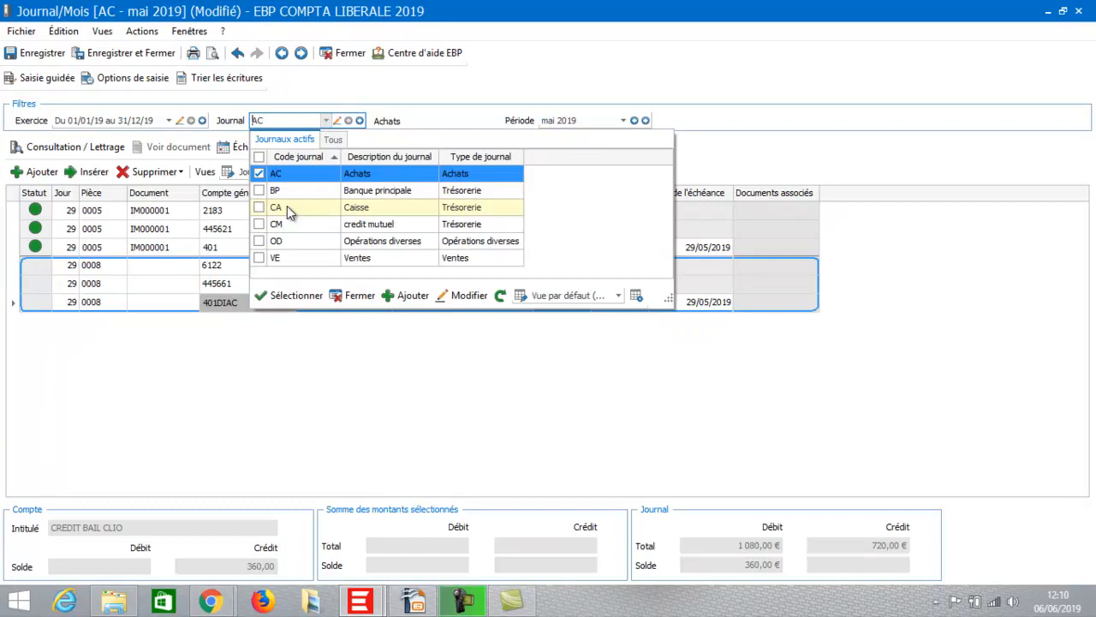
left_click(287, 190)
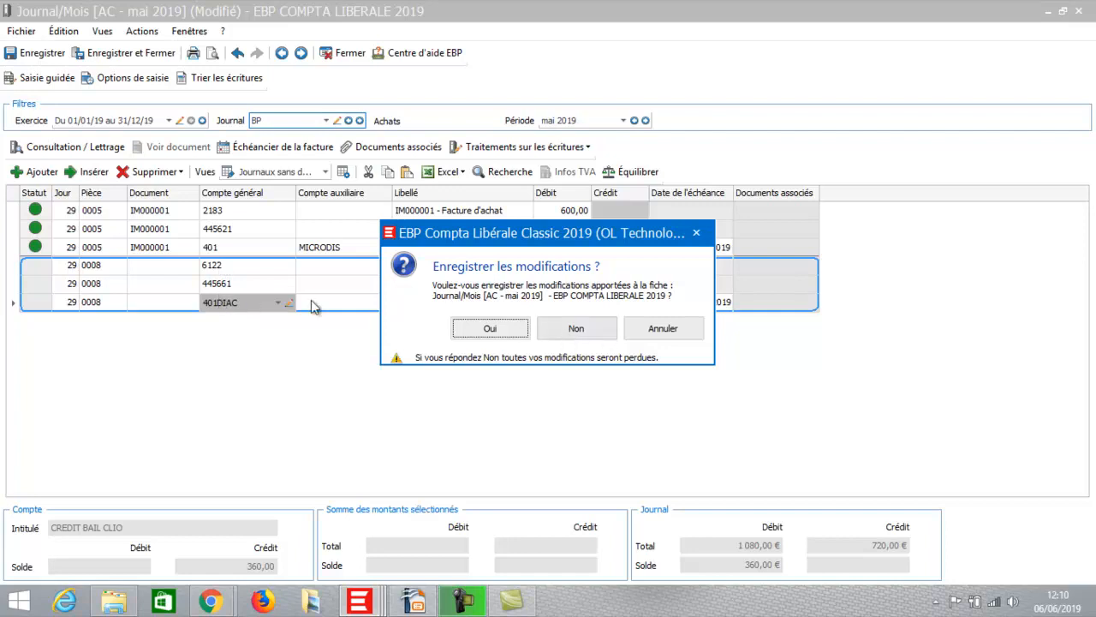
left_click(574, 328)
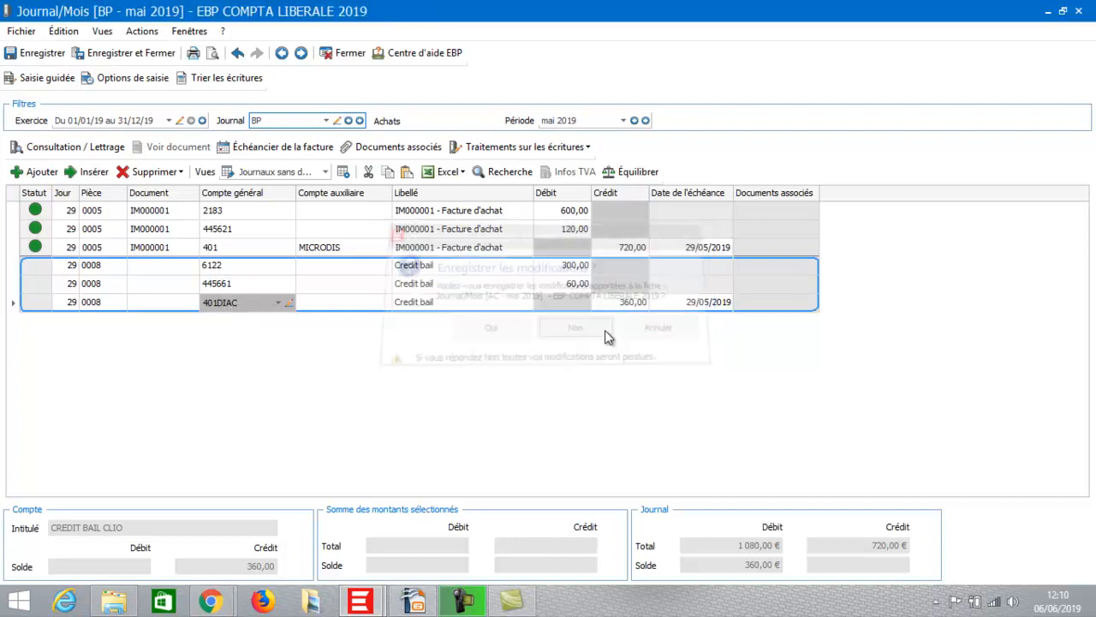
- Add a new bank entry line on general account 401DIAC with a debit of 360
left_click(41, 174)
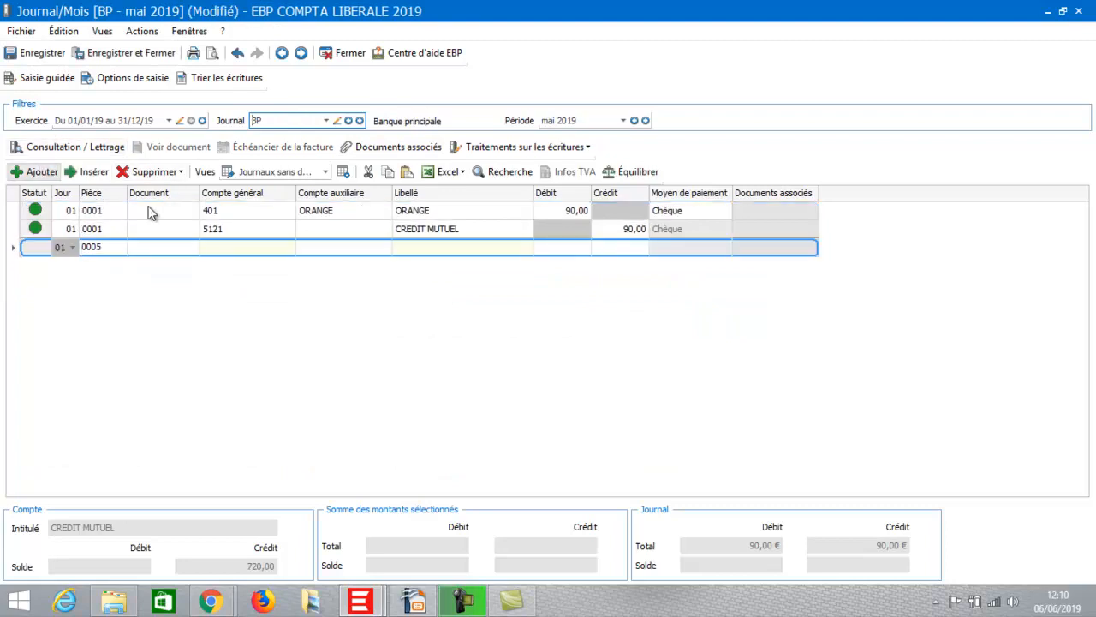
left_click(241, 250)
type("401DIAC")
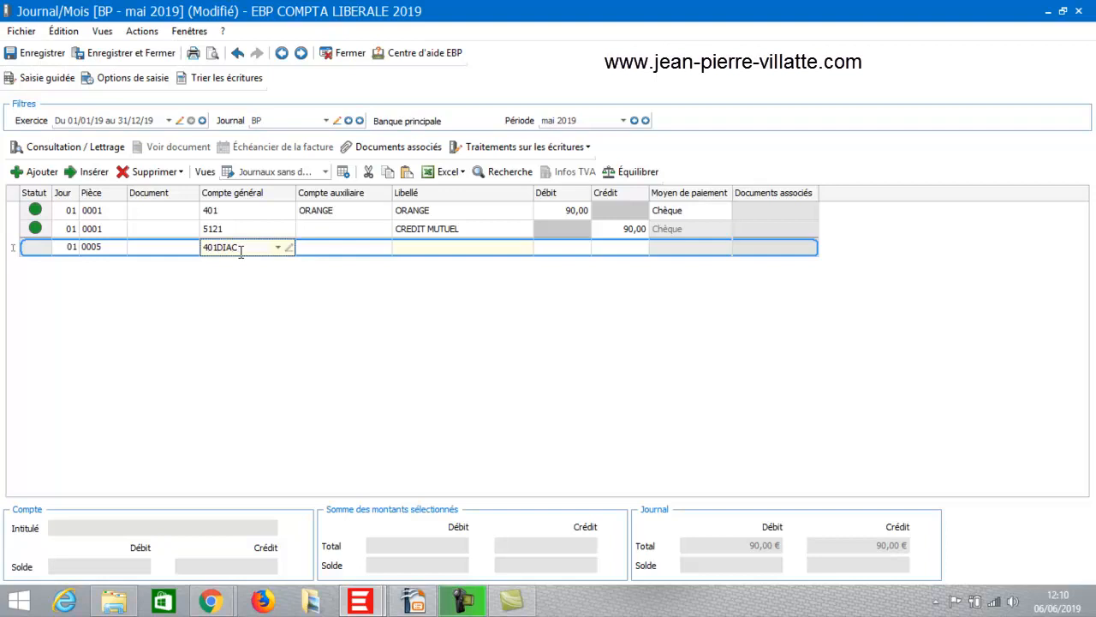
key("Tab")
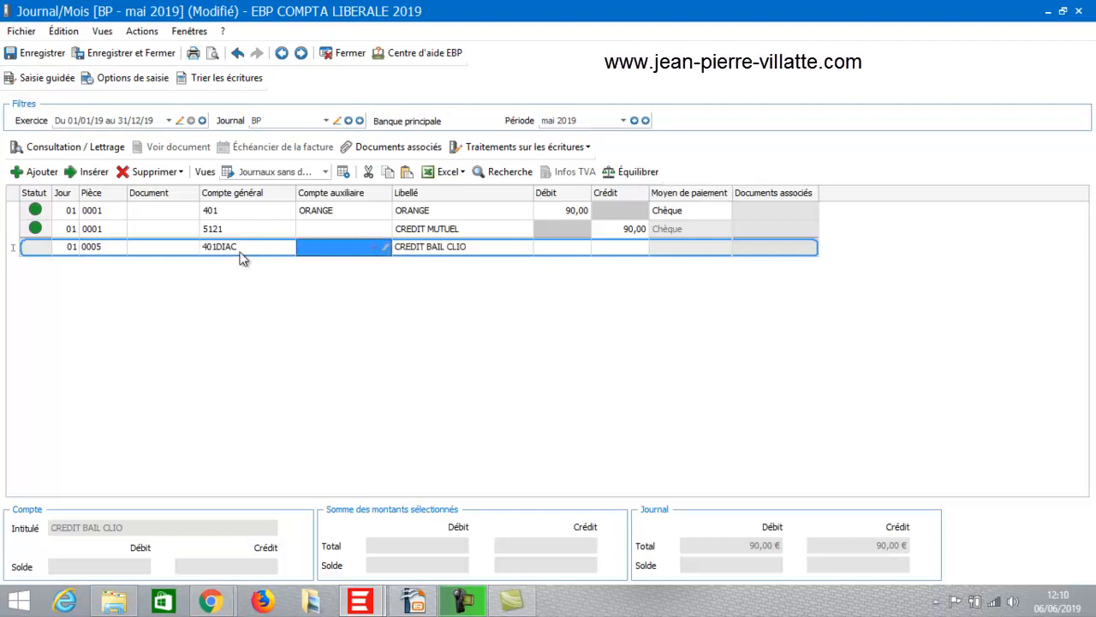
key("Tab")
key("Tab")
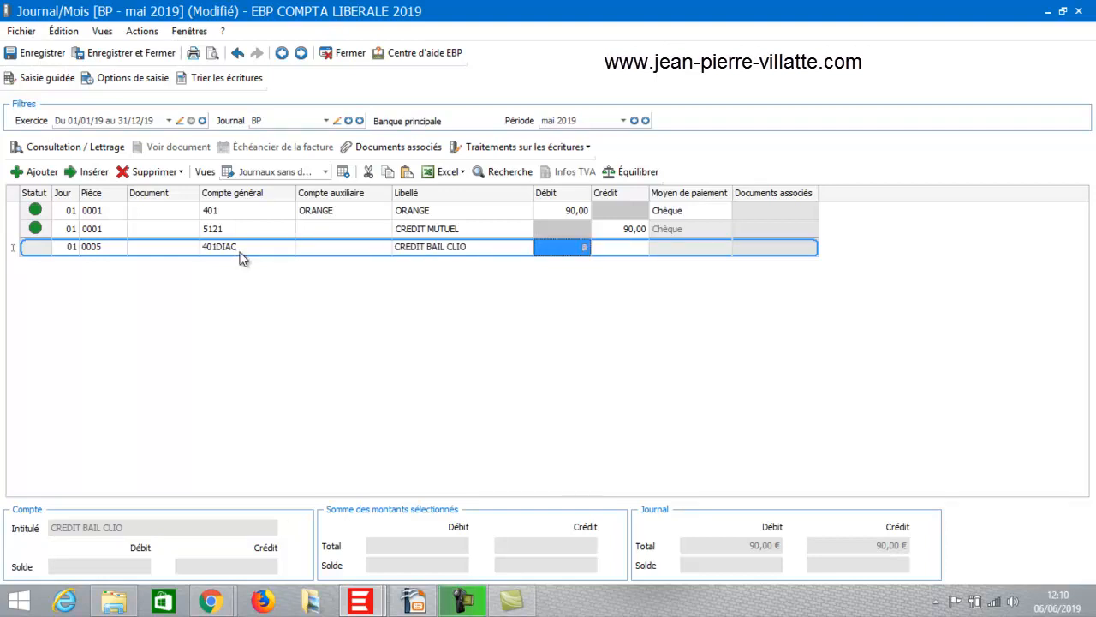
type("360")
key("Tab")
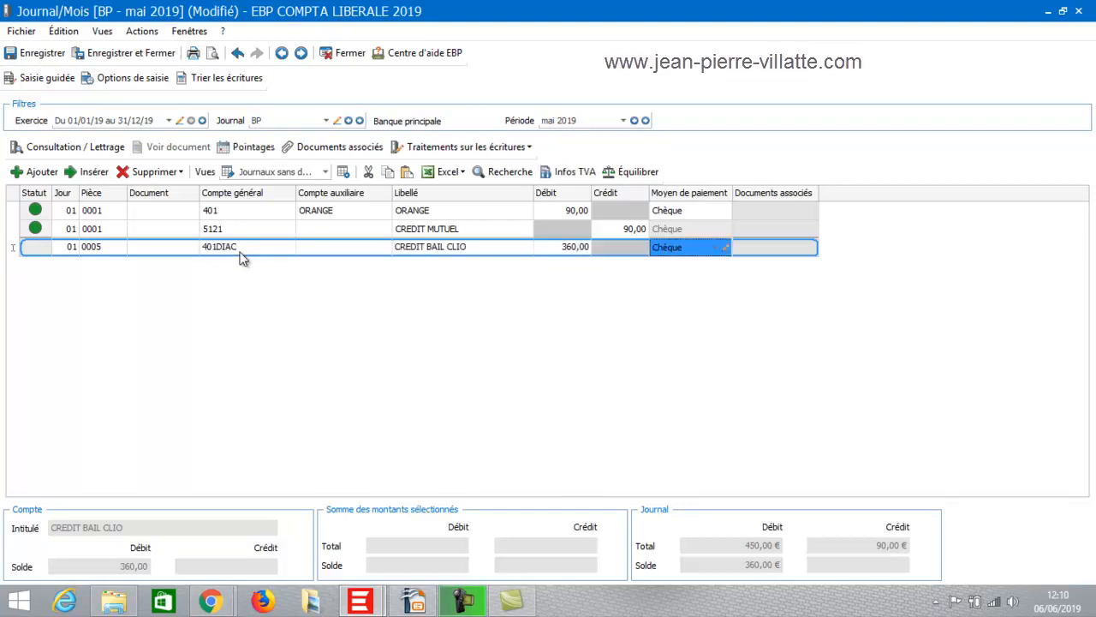
- Validate the 401DIAC payment line and its balancing bank line, and start a new entry
key("Tab")
key("Tab")
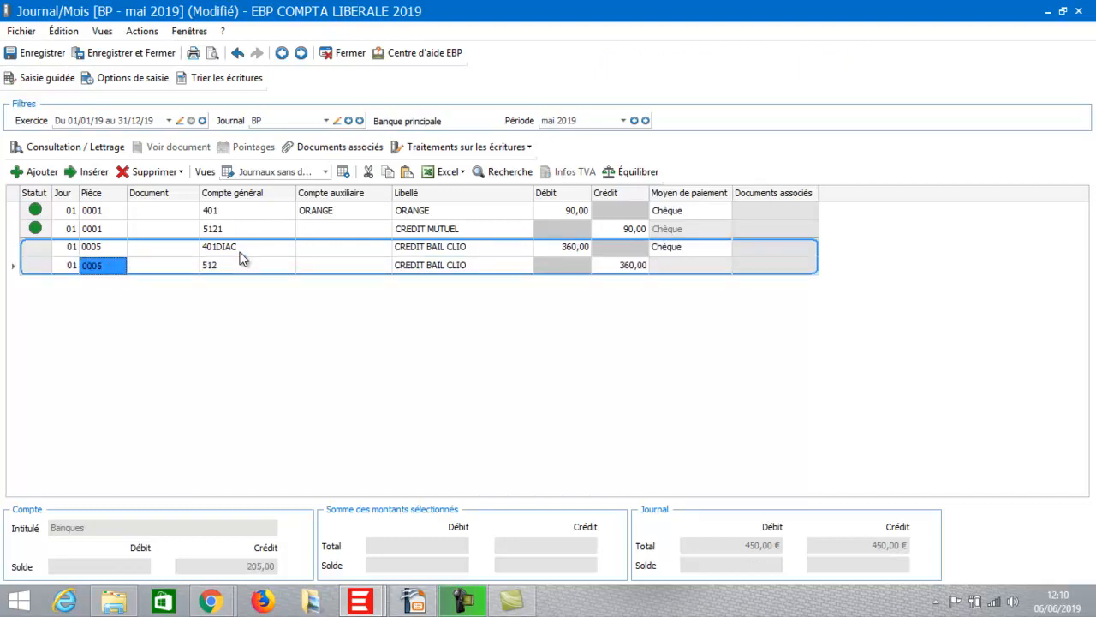
key("Tab")
key("Tab")
key("Tab")
key("Tab")
key("Tab")
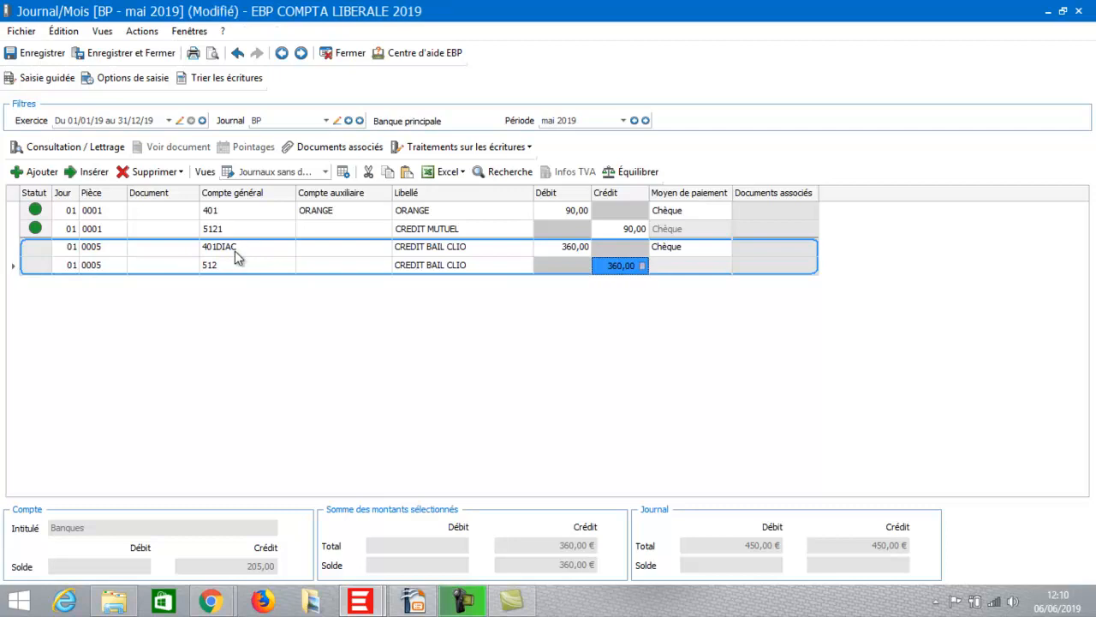
key("Tab")
key("Tab")
- Enter general account 6122 (Credit bail) with a debit of 300 on the new bank entry line and validate it
left_click(240, 285)
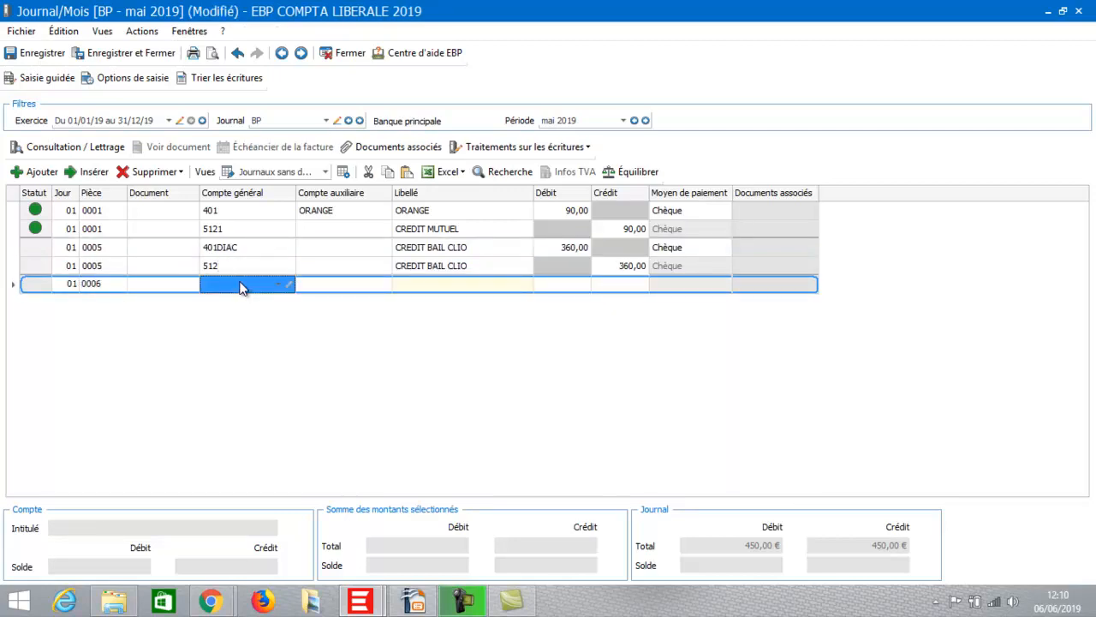
type("6")
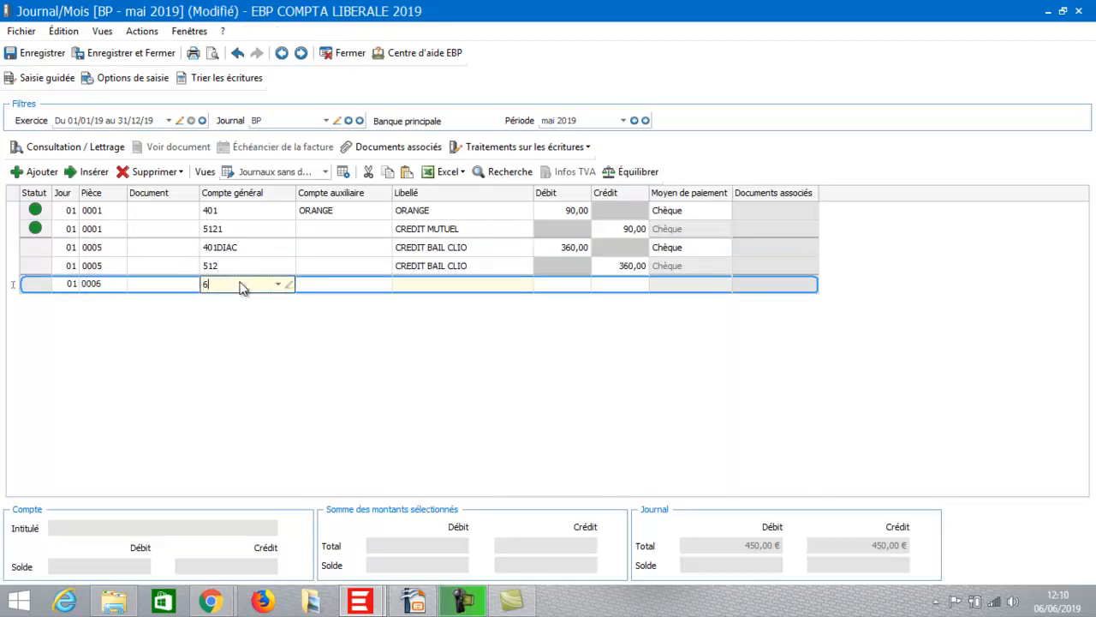
type("12")
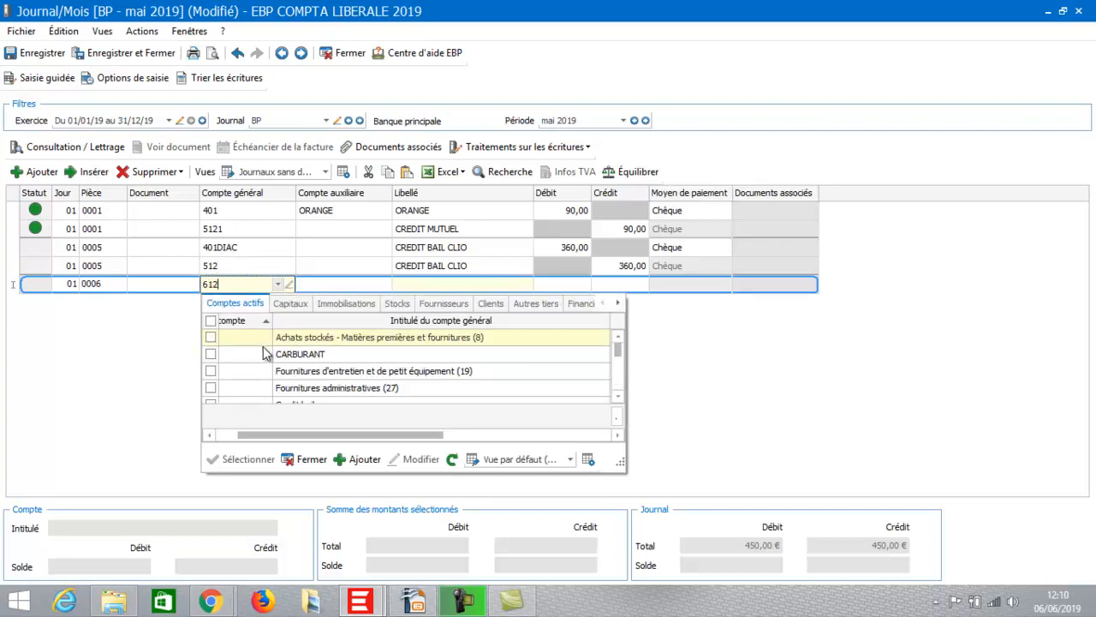
double_click(289, 337)
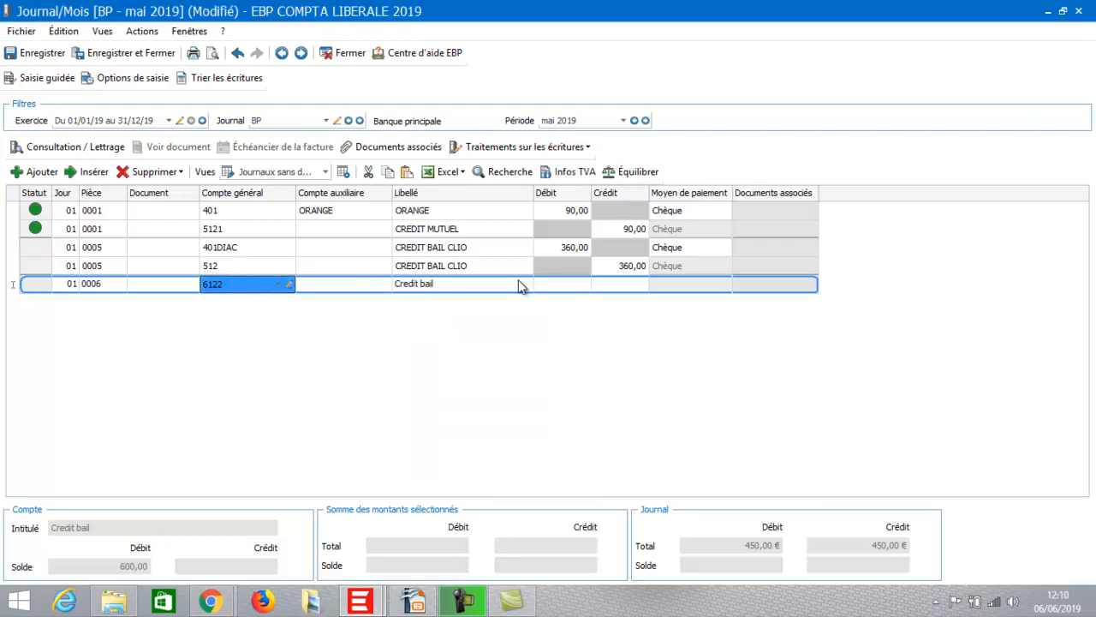
left_click(560, 285)
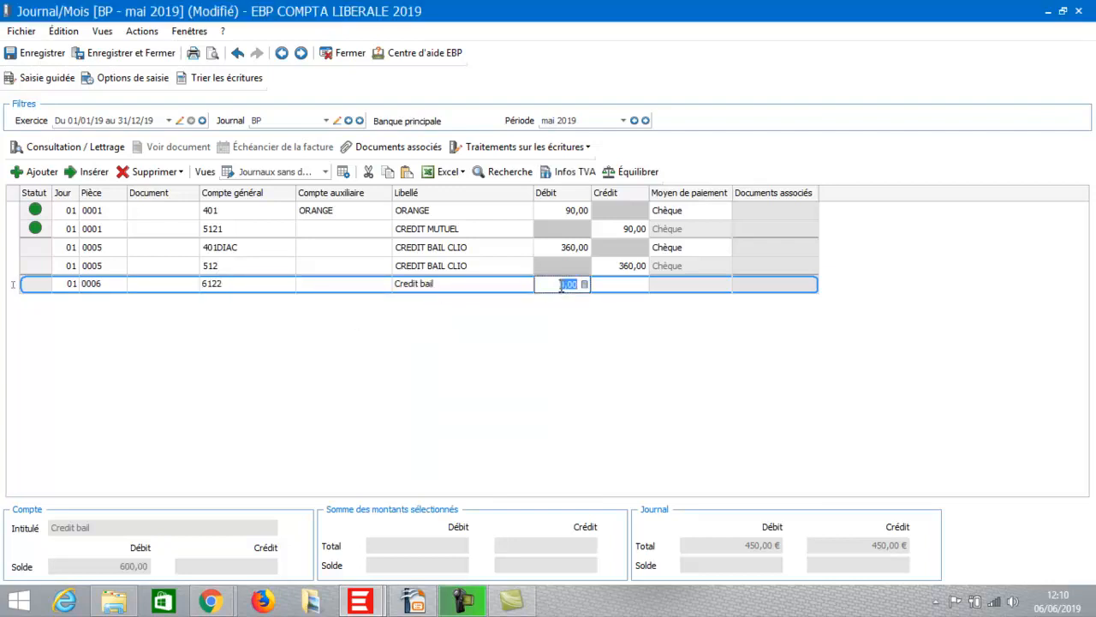
type("300")
key("Tab")
key("Tab")
key("Tab")
key("Tab")
key("Tab")
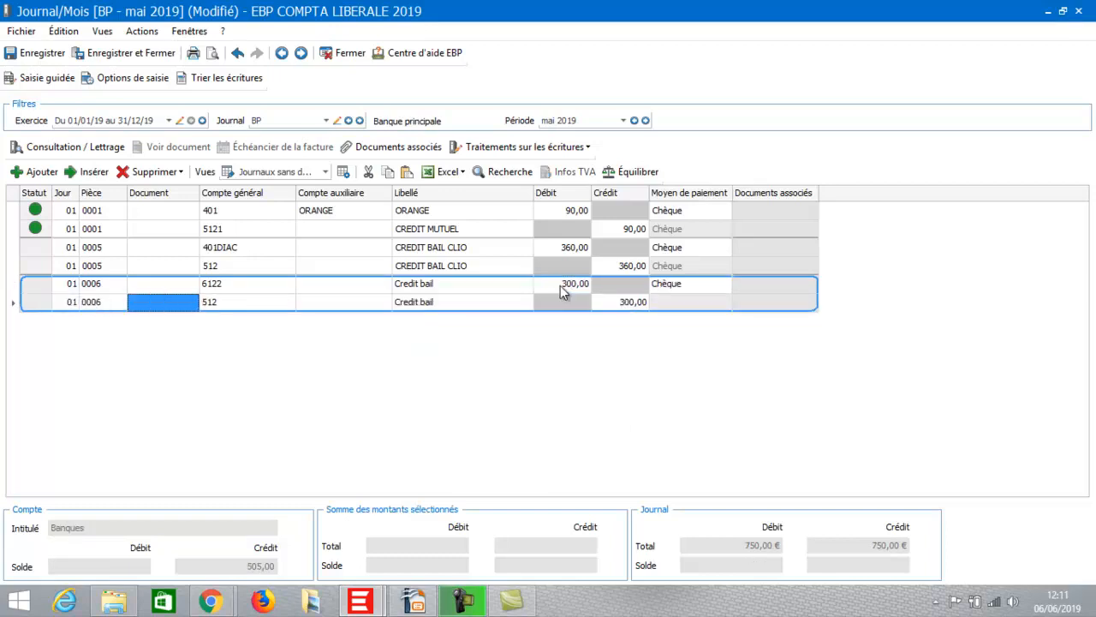
- Change the second Credit bail line's general account to 445661, TVA déductible 20% Débits, and validate it to generate the balancing bank line
type("44566")
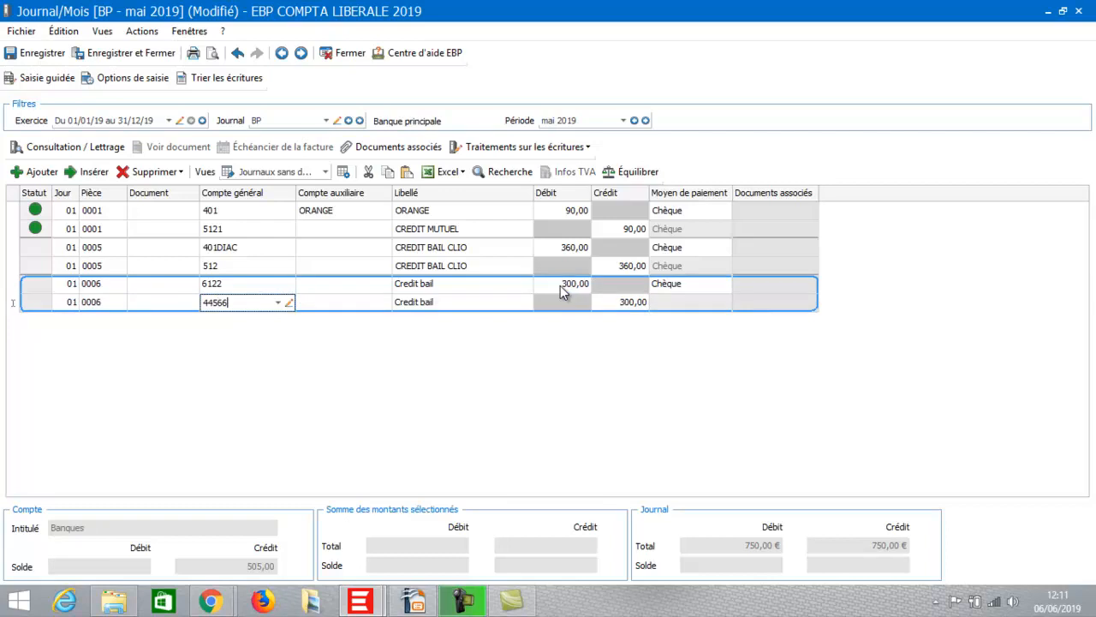
type("1")
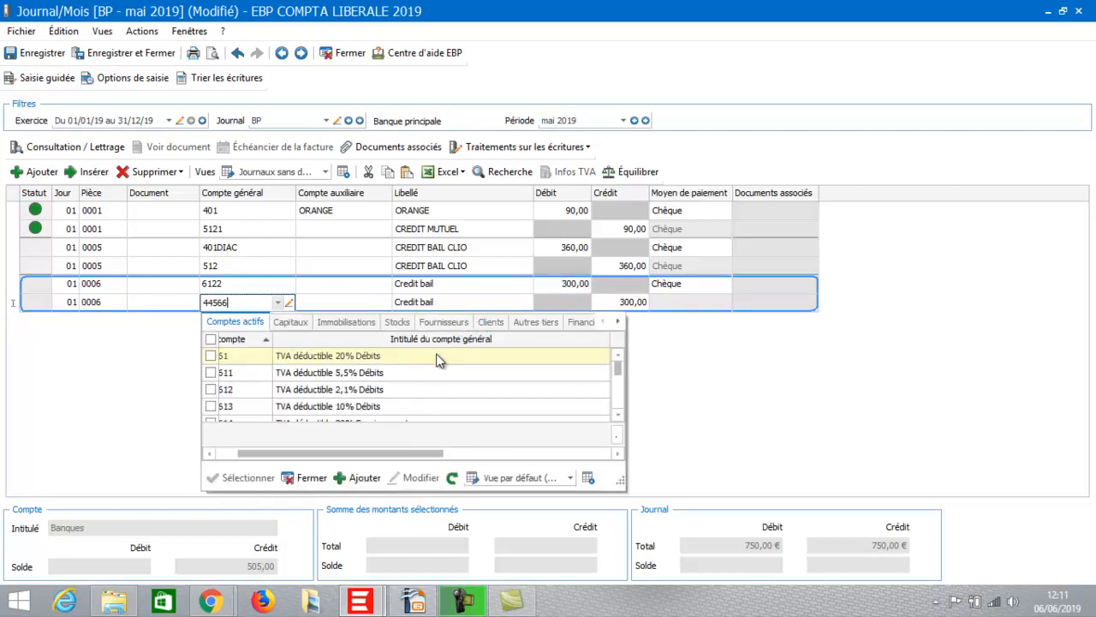
left_click(441, 355)
key("Tab")
key("Tab")
key("Tab")
key("Tab")
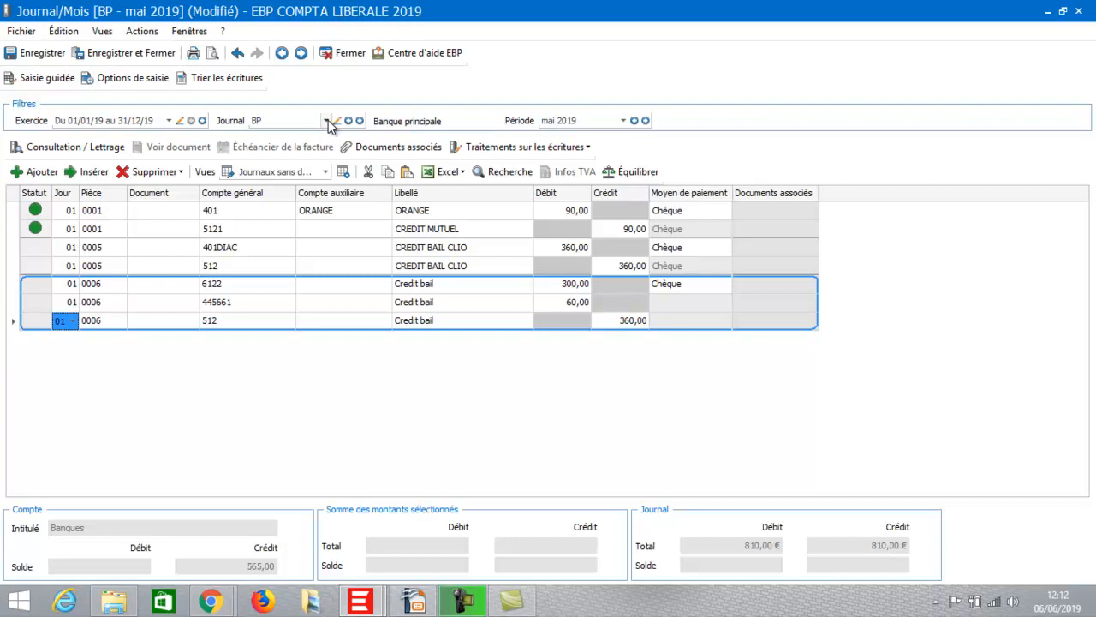
- Switch the journal filter back to AC (Achats), discarding the unsaved changes in the BP journal
left_click(328, 120)
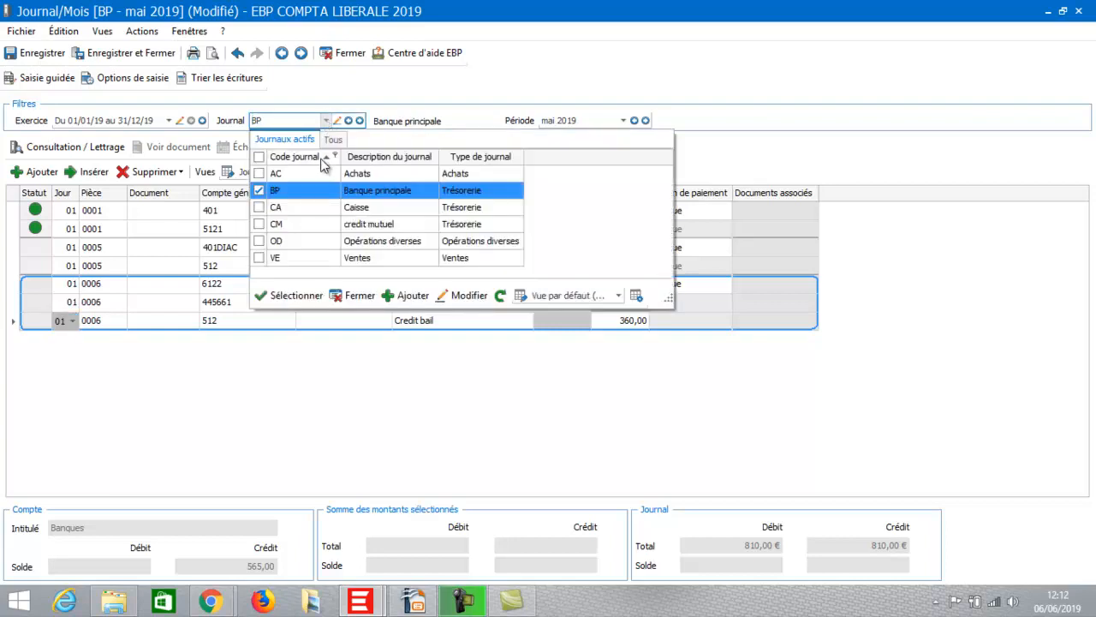
left_click(305, 174)
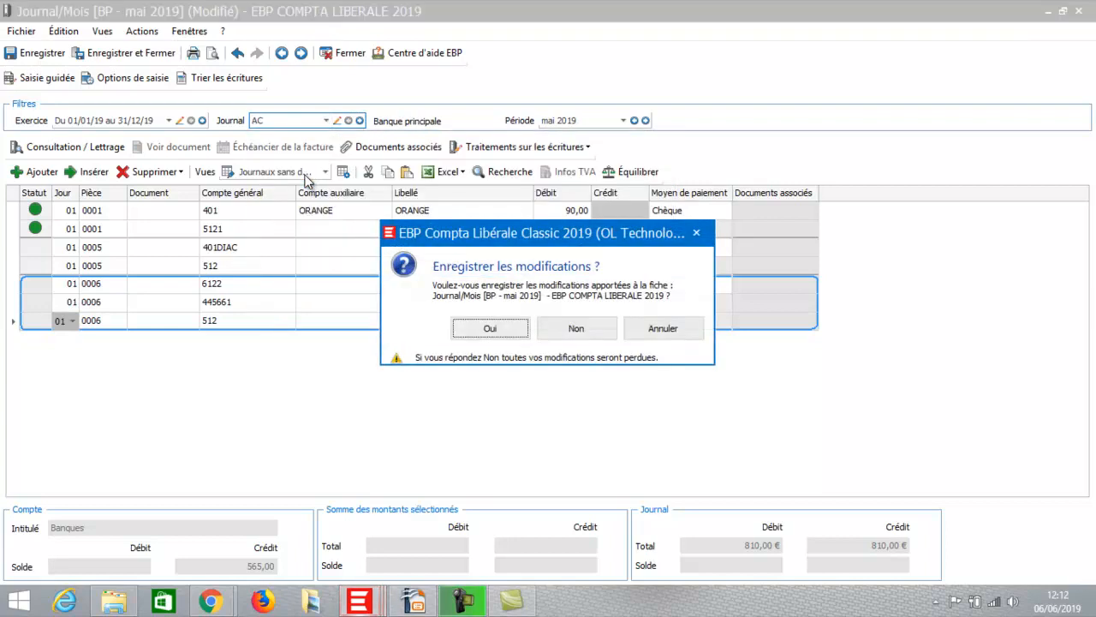
left_click(583, 334)
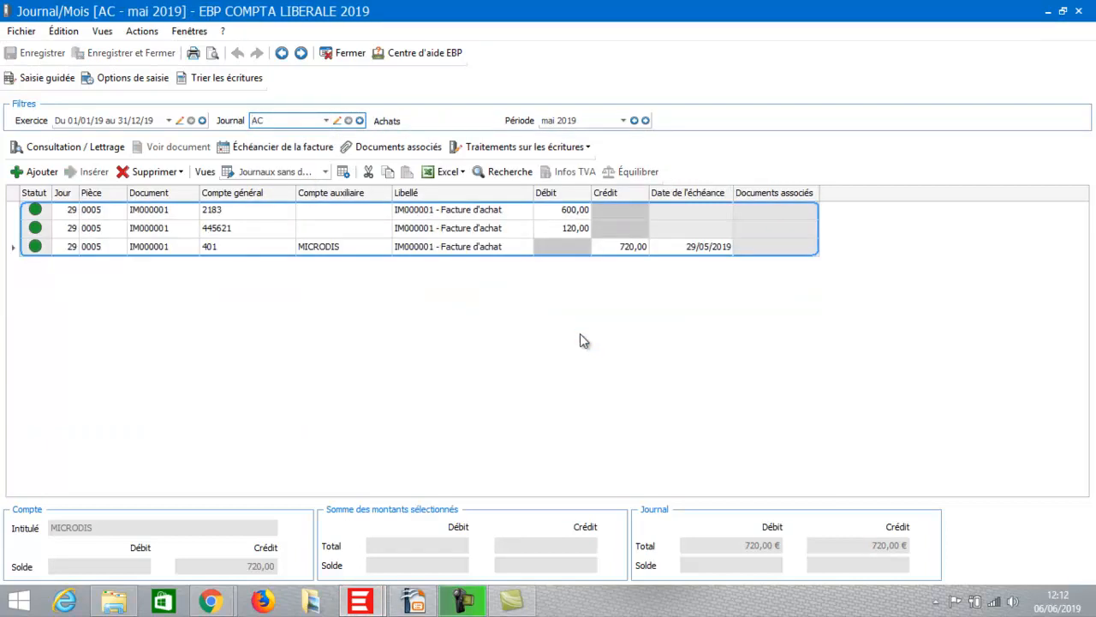
- Add a purchase journal entry and create general account 6354 for it, titled "droit de timbre et enregistrement"
left_click(38, 172)
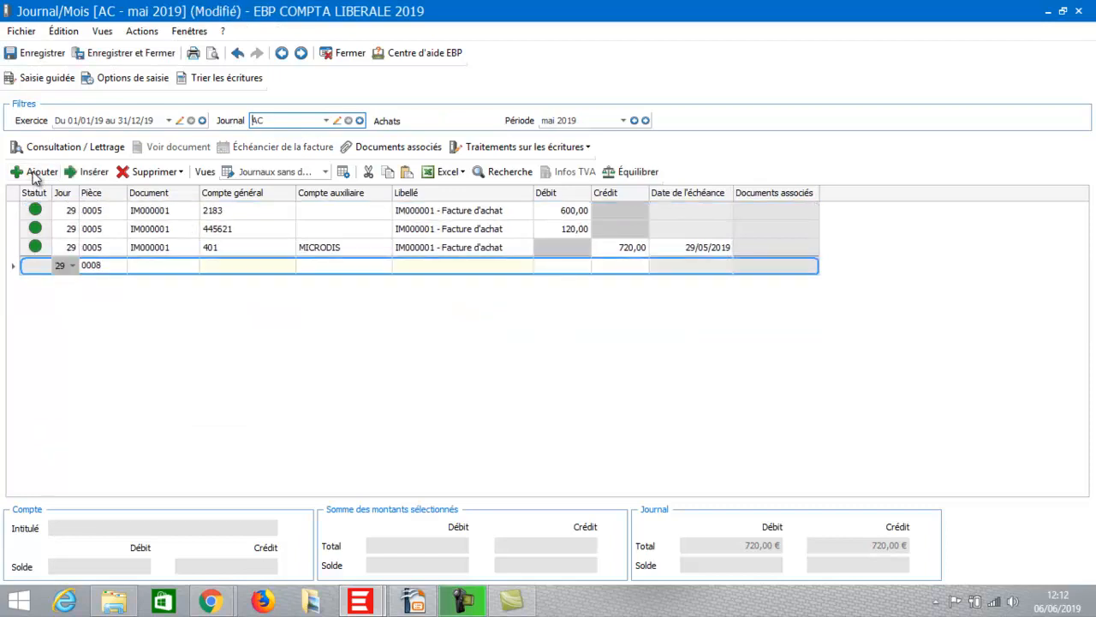
left_click(242, 266)
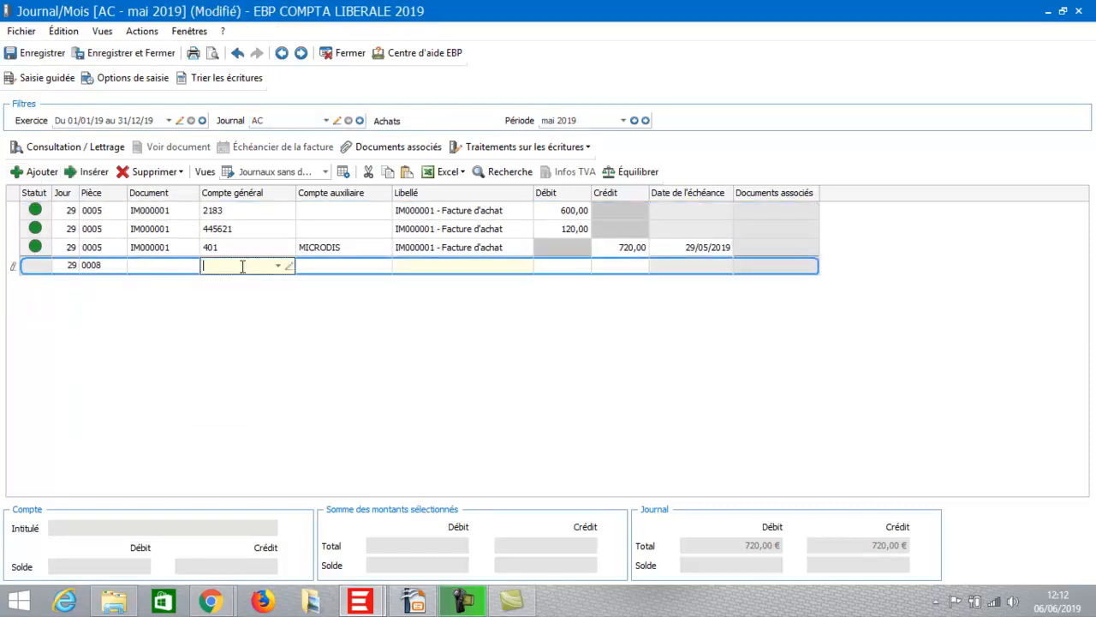
type("6")
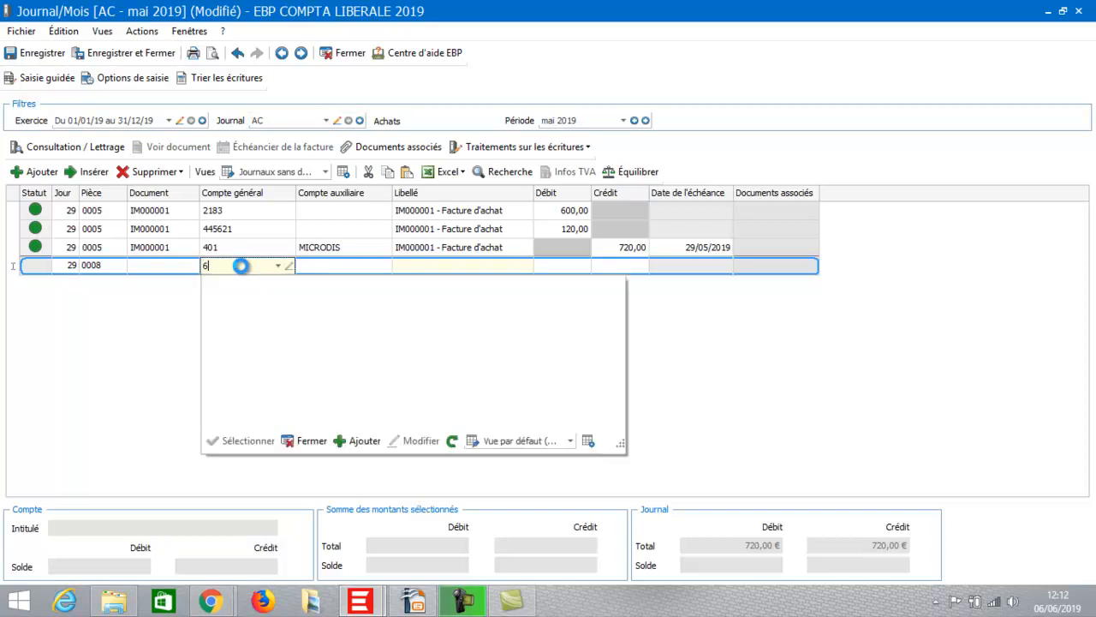
type("354")
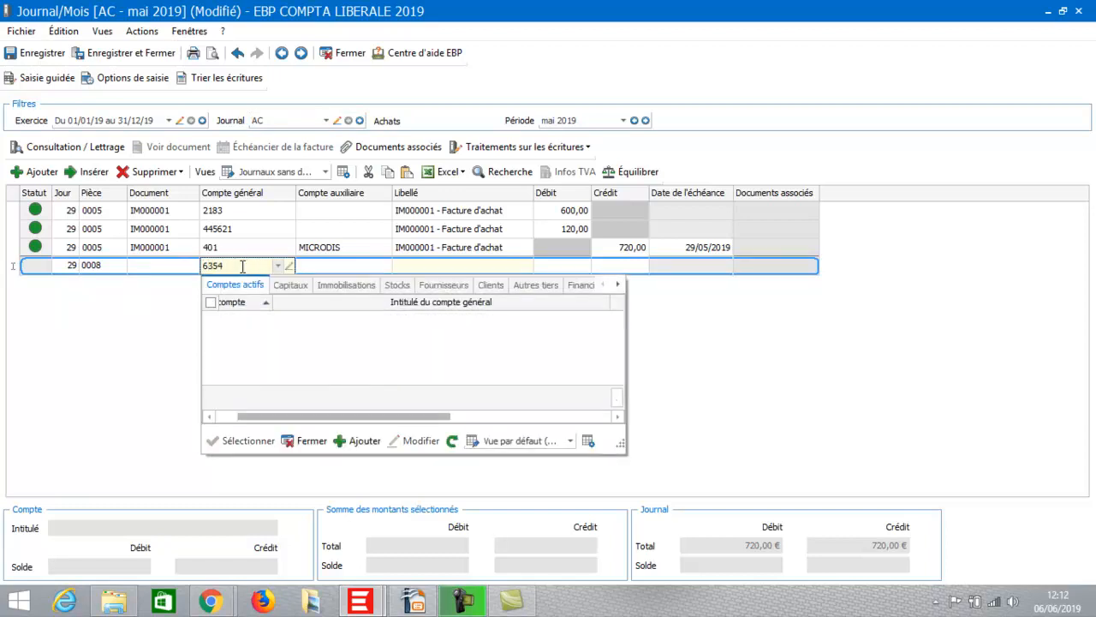
left_click(362, 441)
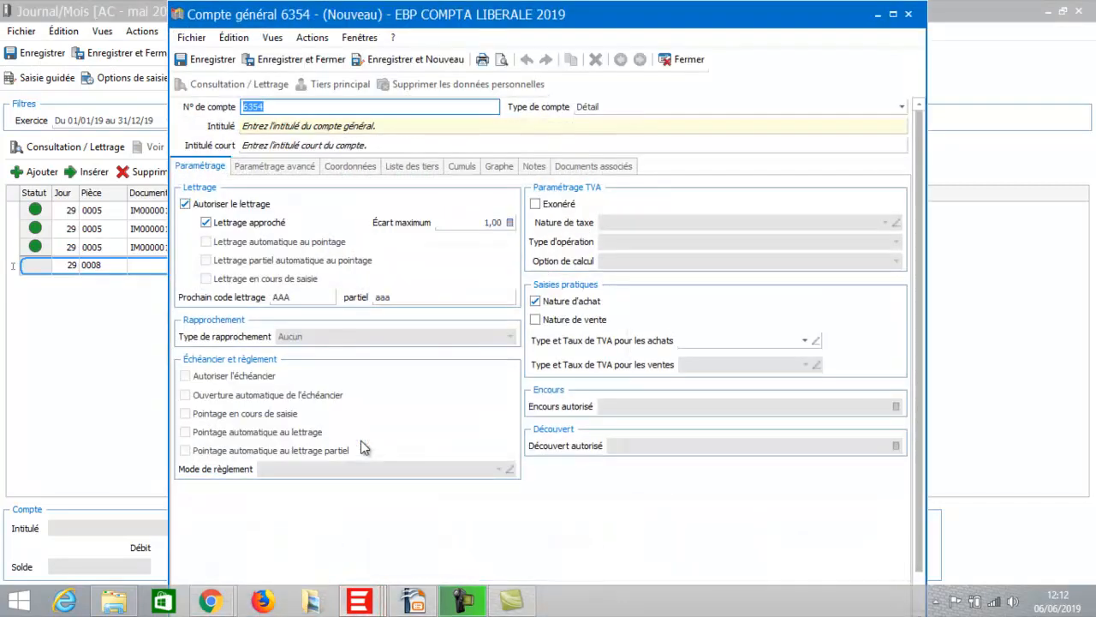
left_click(348, 126)
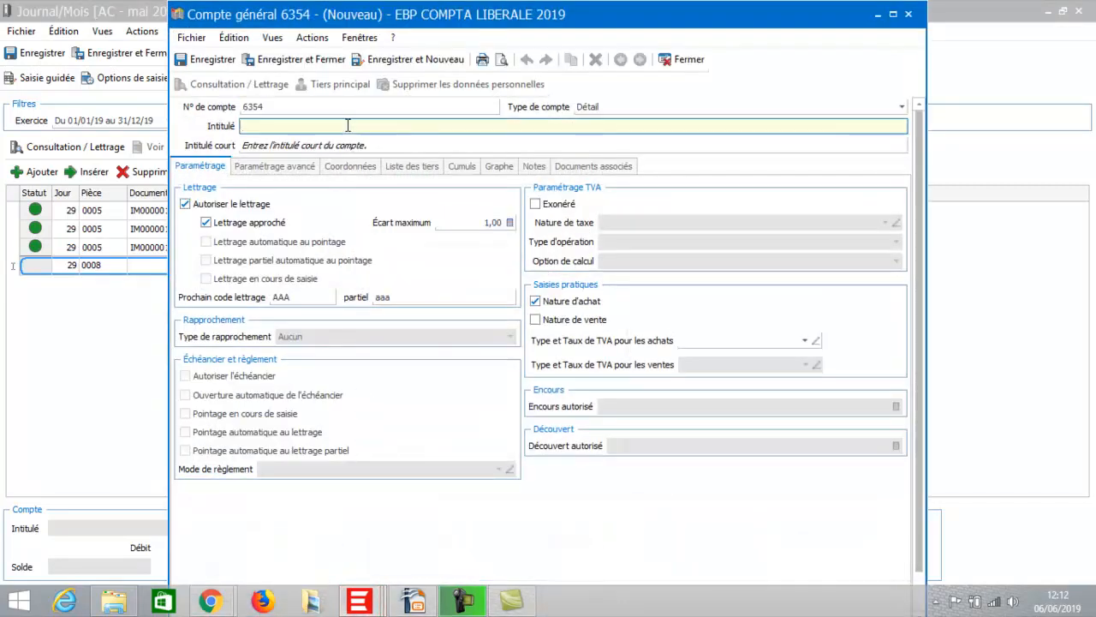
type("droit de timb")
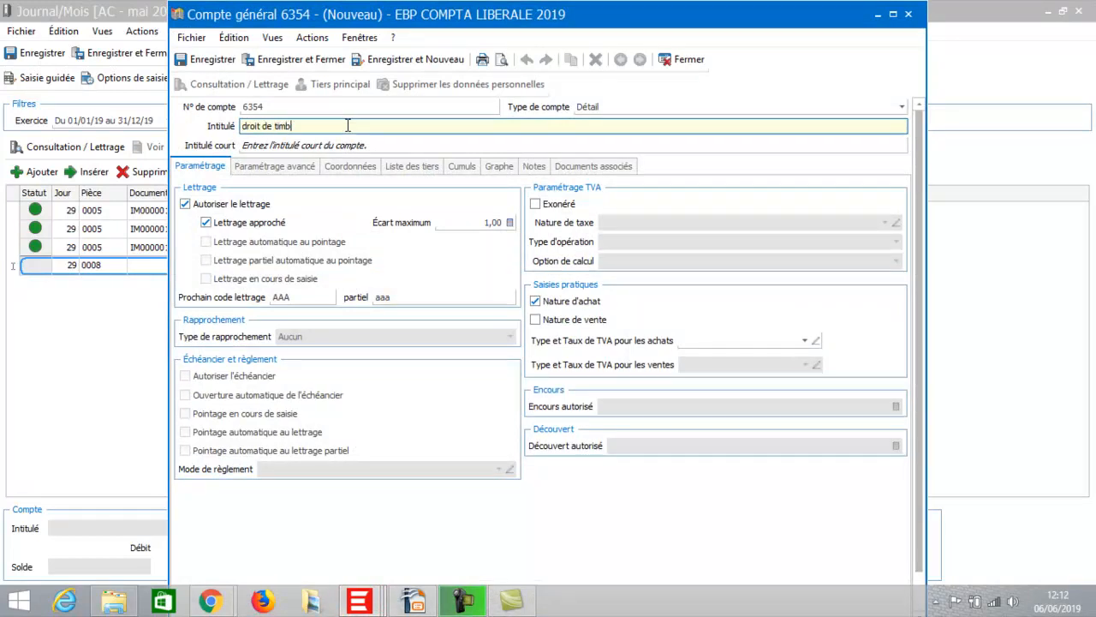
type("re et enreis")
key("BackSpace")
type("gistrement")
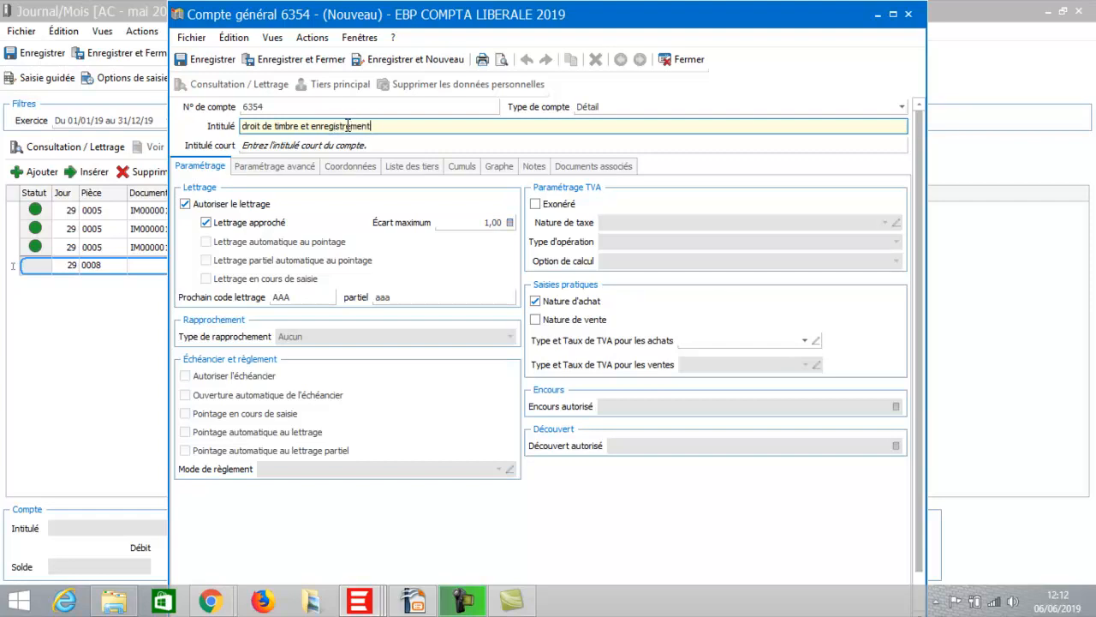
key("Tab")
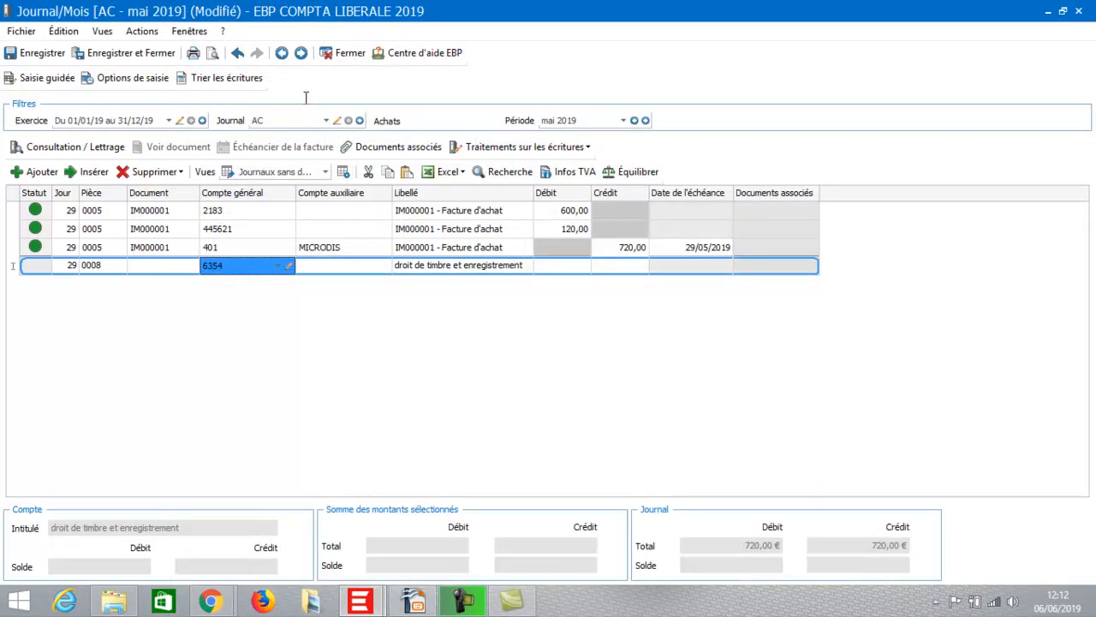
- Set the debit of the 6354 stamp duty line to 100 and validate the line
left_click(560, 266)
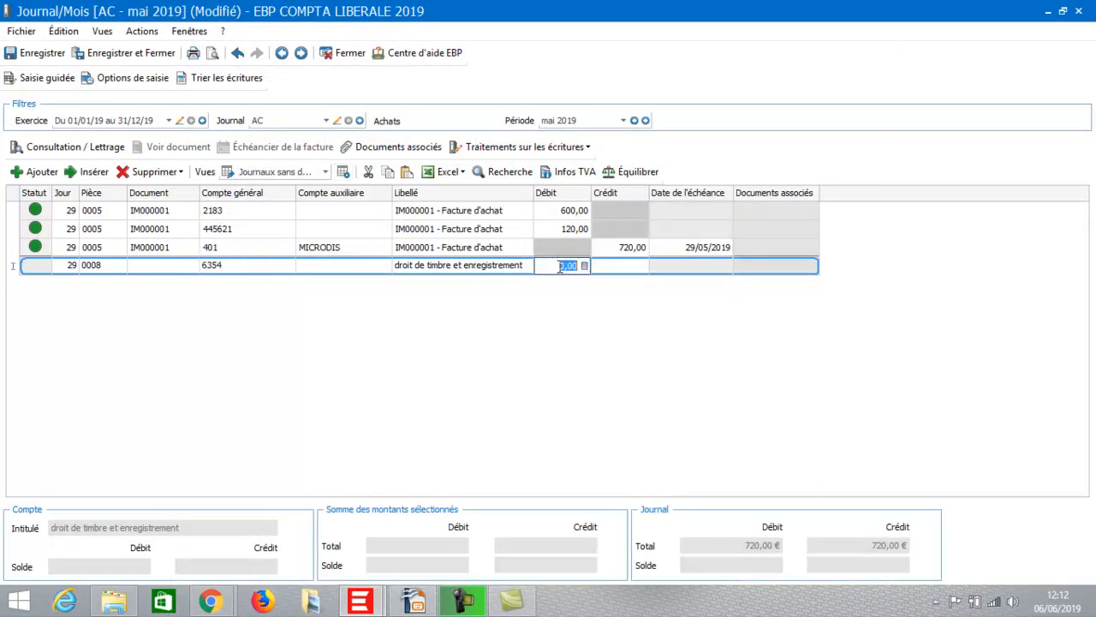
type("1")
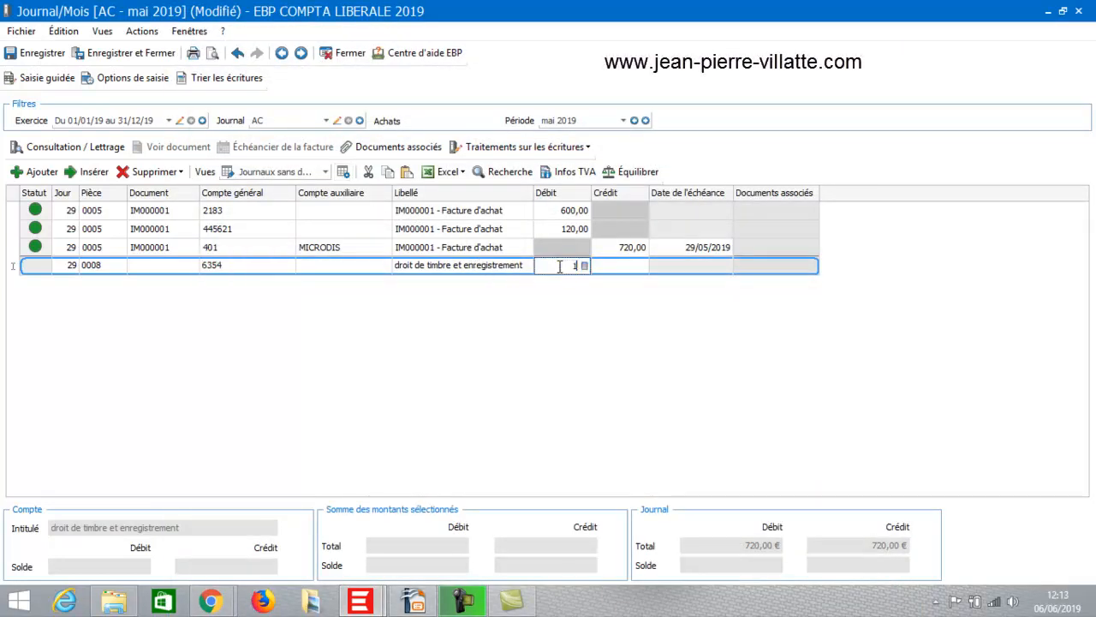
type("00")
key("Return")
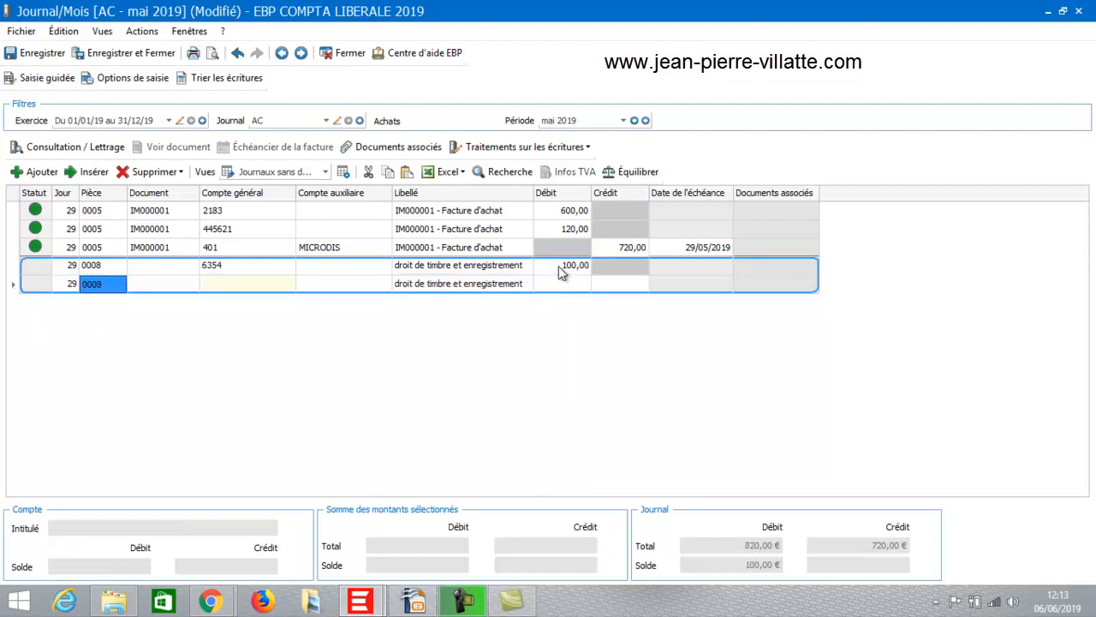
- Create general account 447, "Autres impot taxes et versement assimile", on the second stamp duty line and balance the entry
type("447")
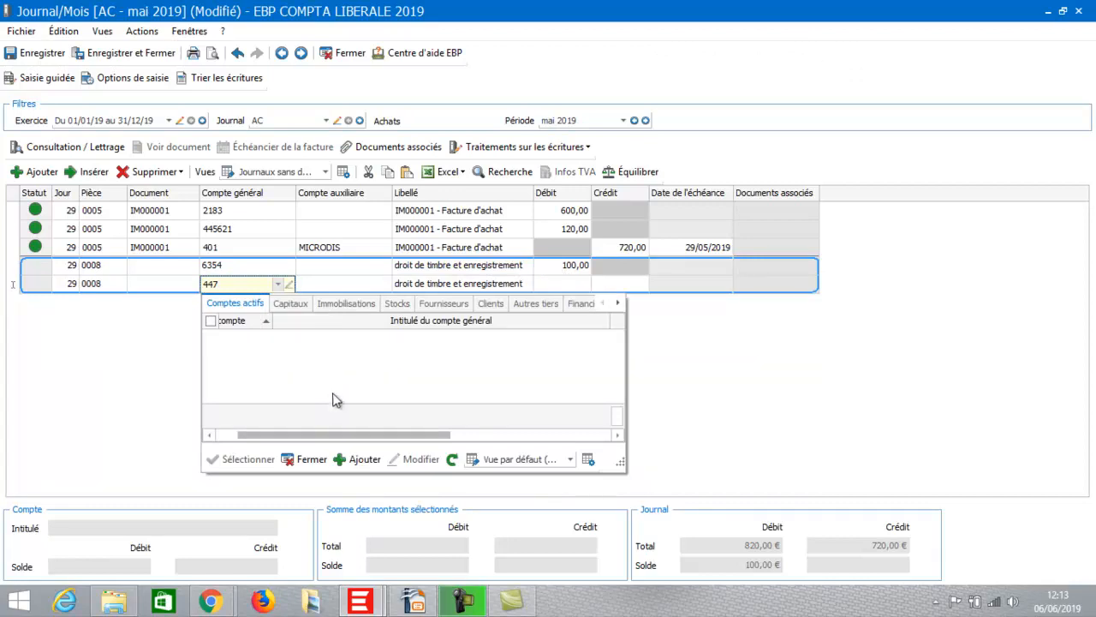
left_click(356, 459)
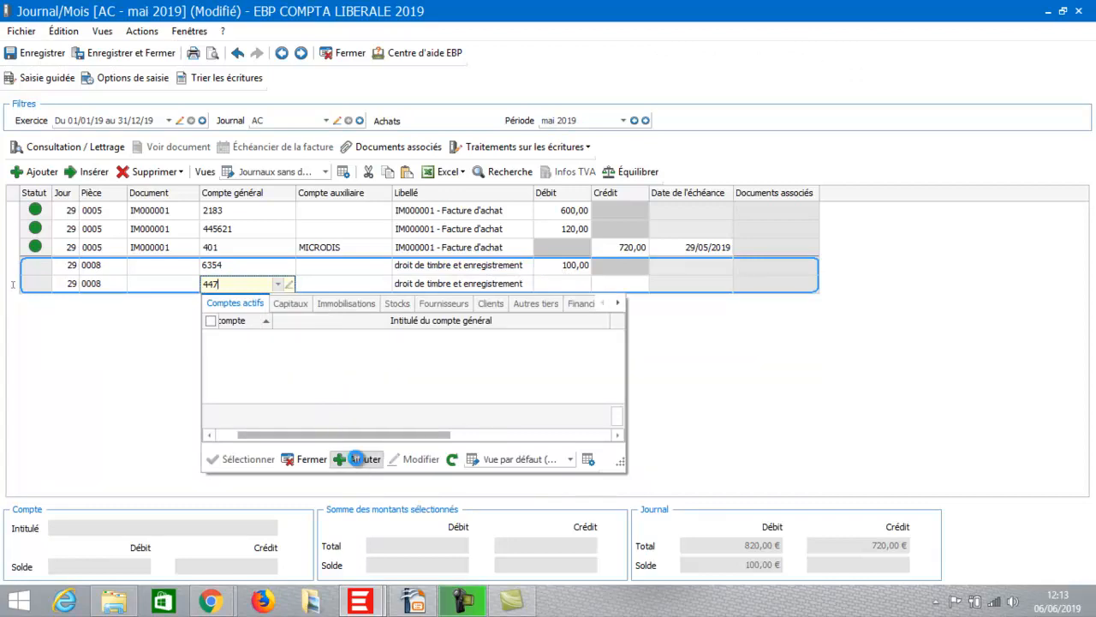
left_click(625, 172)
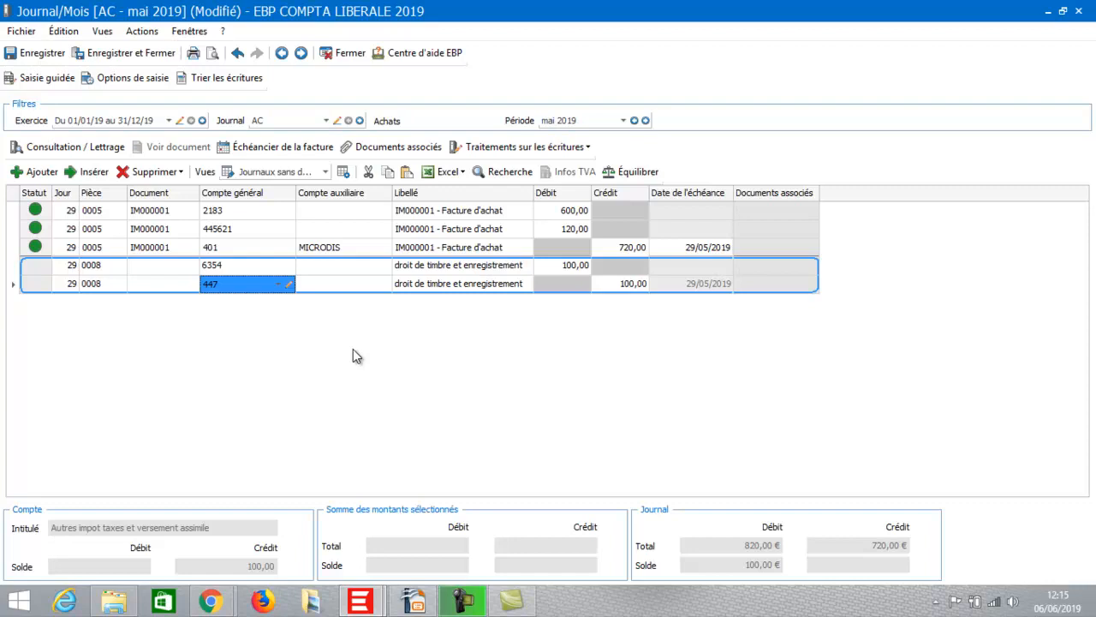
- Add another entry and create general account 6378 for it, titled "tAXE DIVERSE POUR LE MONTANT DE LA REDEVANCE"
left_click(38, 173)
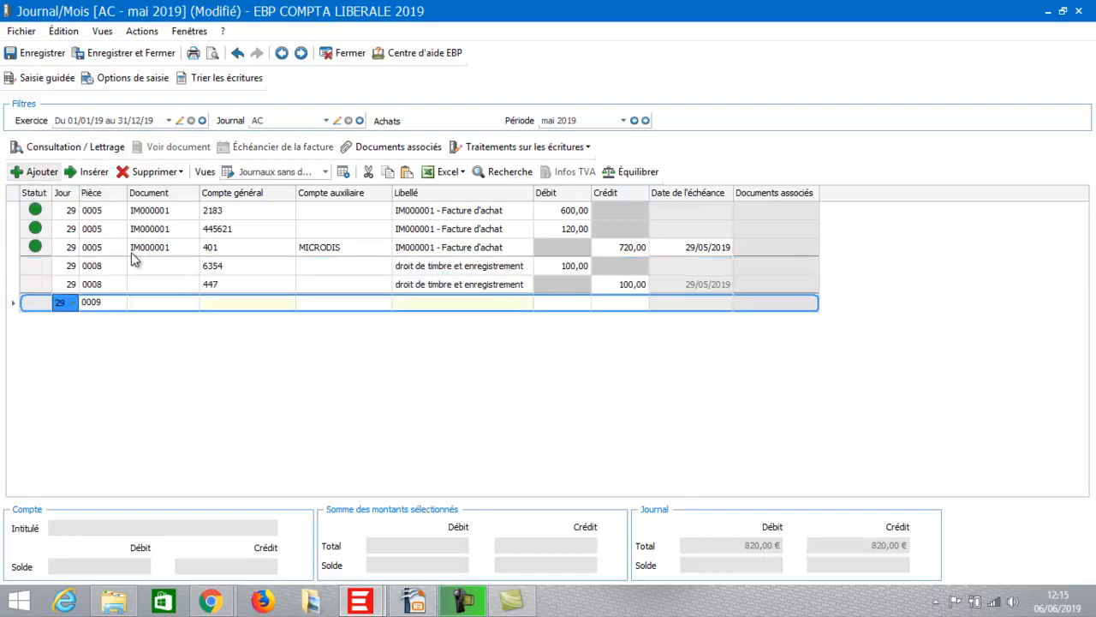
left_click(221, 300)
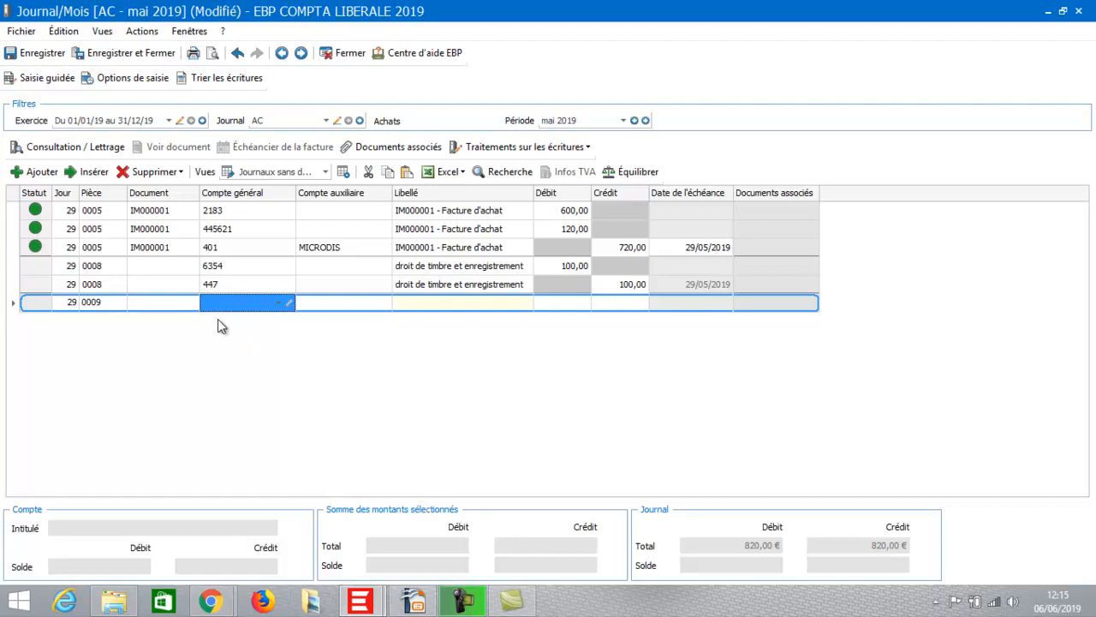
left_click(221, 303)
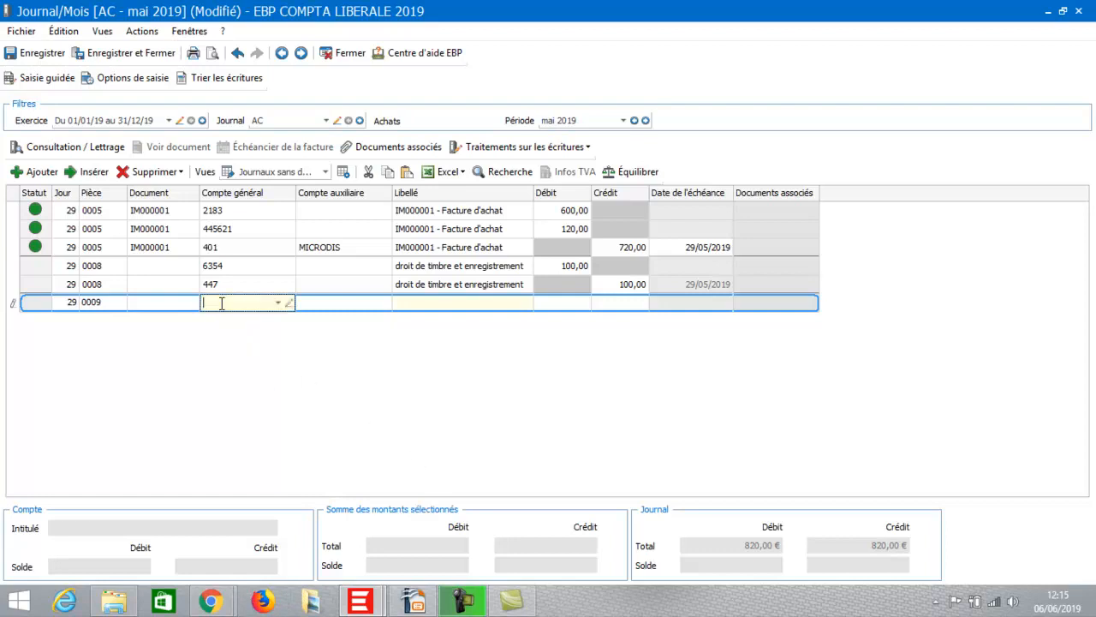
type("-\"è_")
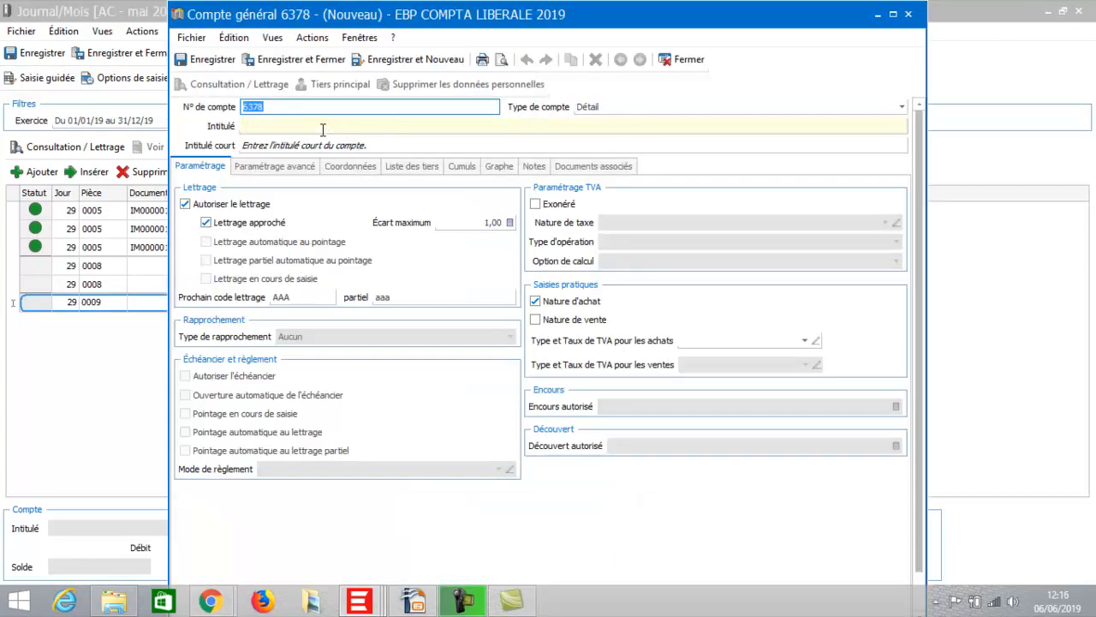
left_click(323, 128)
type("tAXE ")
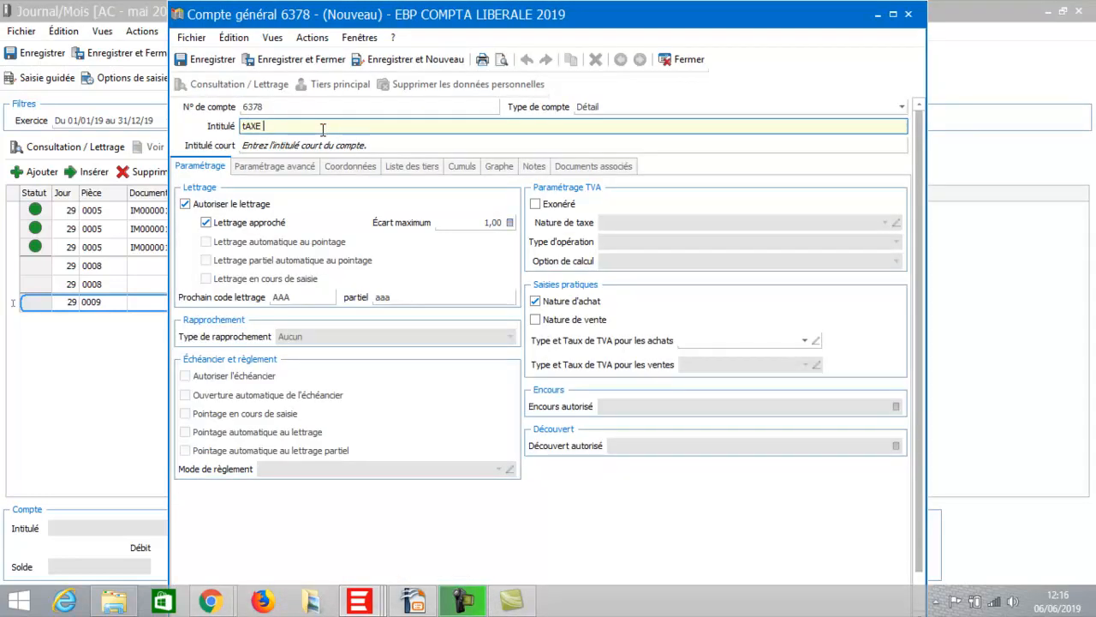
type("DIVERSE POUR LE MONTANT DE ")
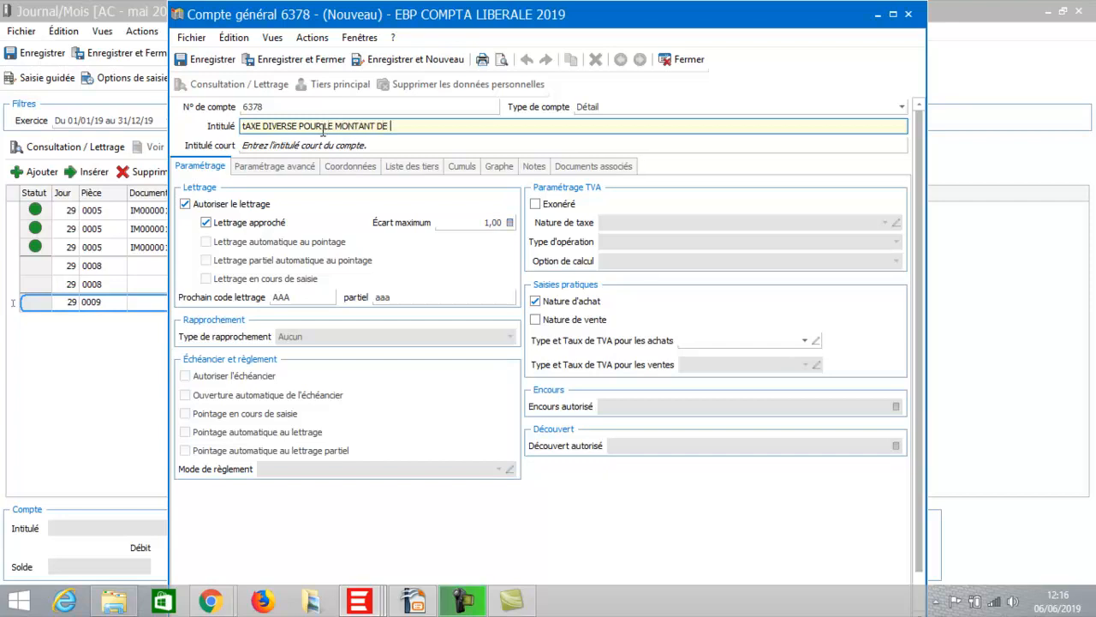
type("LA REDEVANCE")
left_click(304, 59)
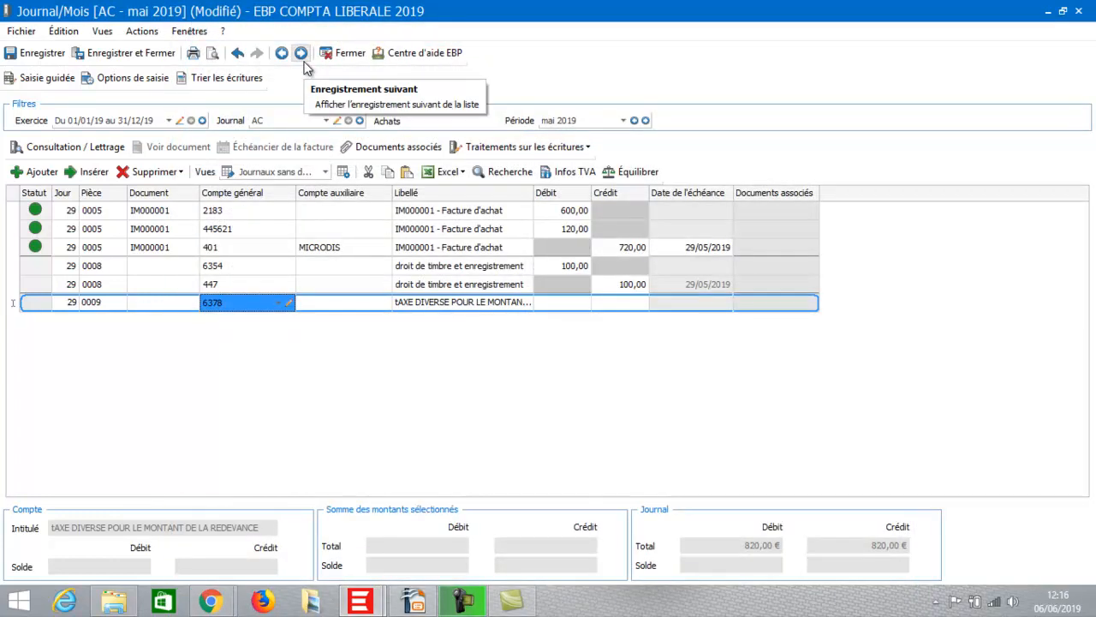
- Set the debit of the 6378 line to 100 and validate it to start the entry's second line
left_click(547, 302)
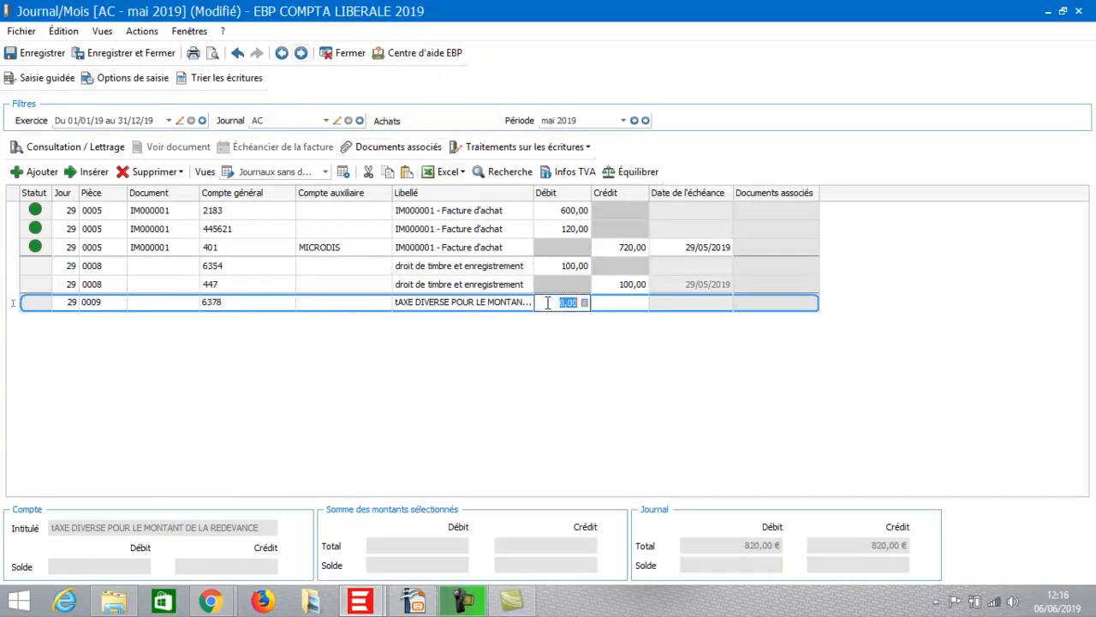
type("100")
key("Tab")
key("Tab")
key("Tab")
key("Tab")
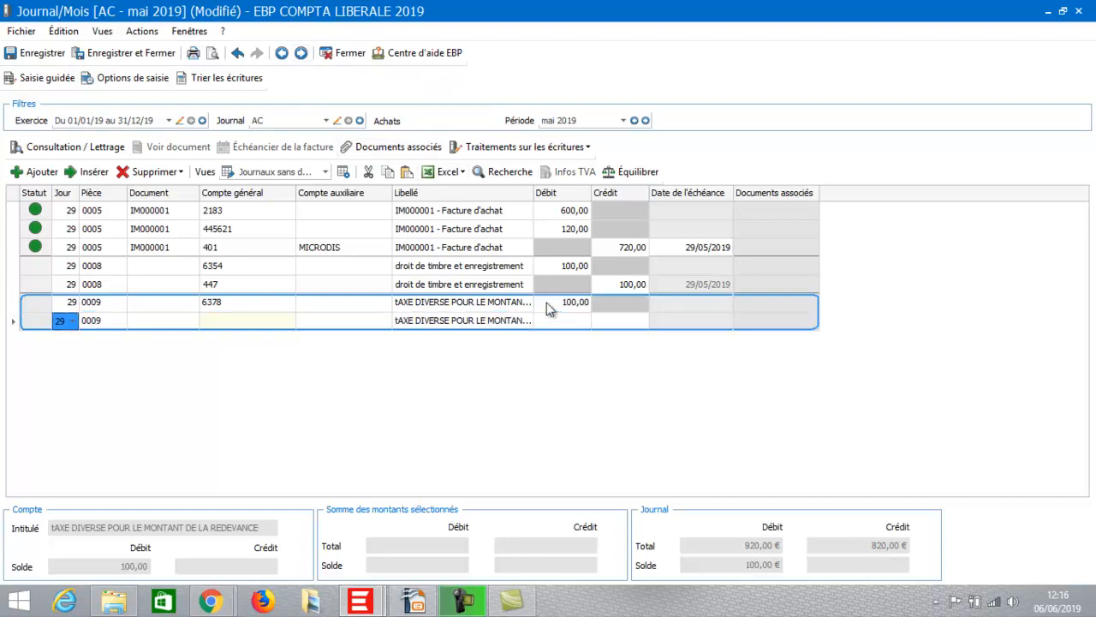
- Assign general account 447 to the second line of entry 0009 and balance the entry
left_click(222, 323)
type("447")
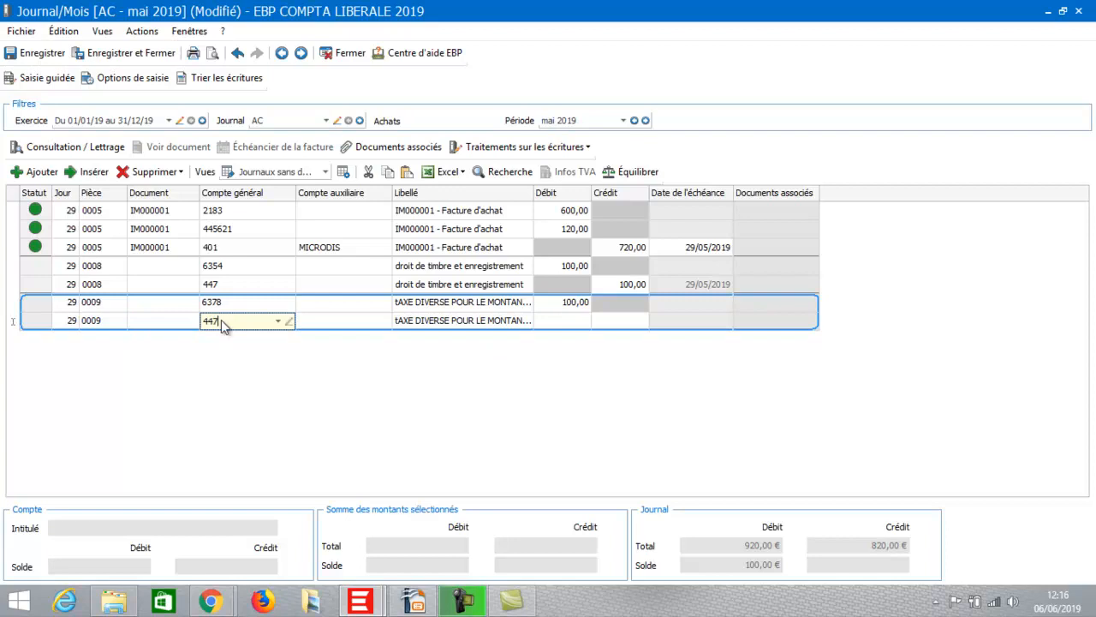
key("Tab")
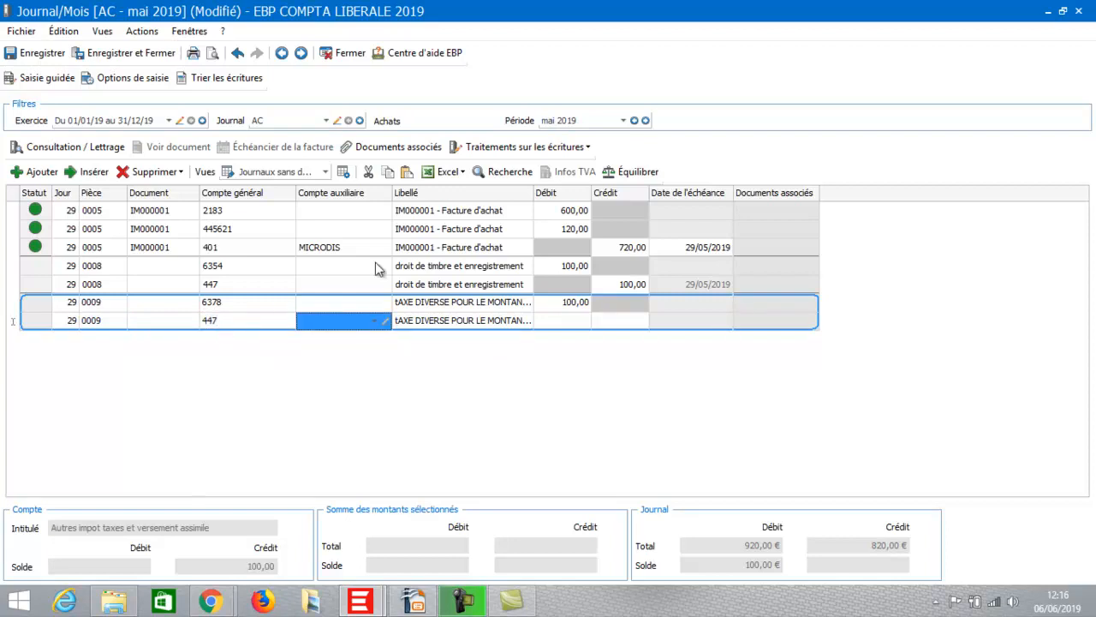
left_click(631, 173)
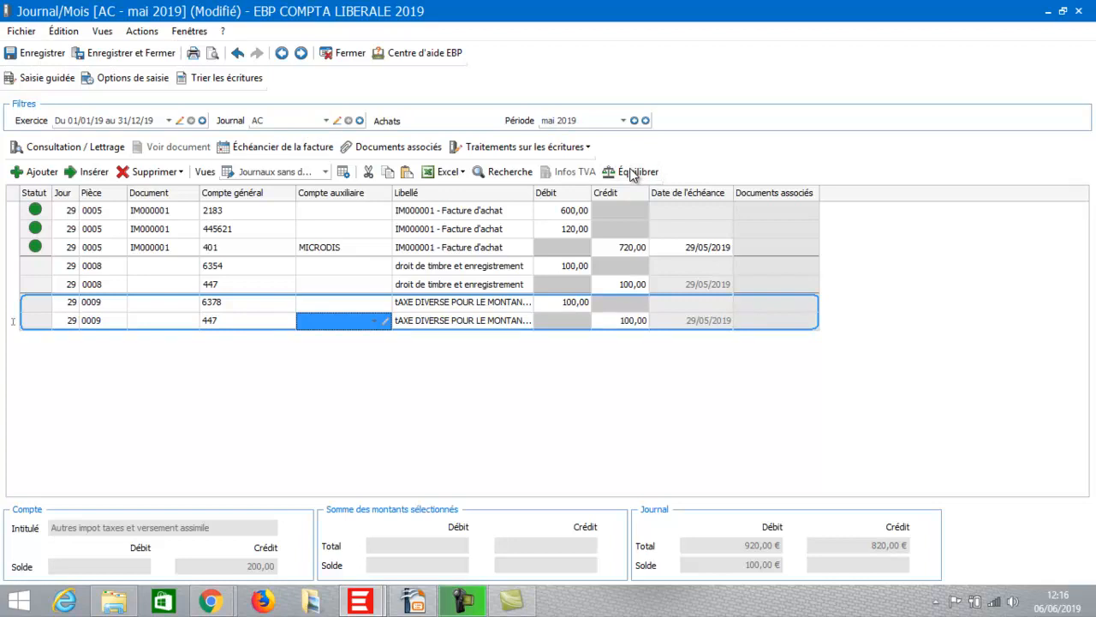
- Add a new entry with general account 615, Entretien et réparations, and a debit of 200, and validate the line
left_click(36, 173)
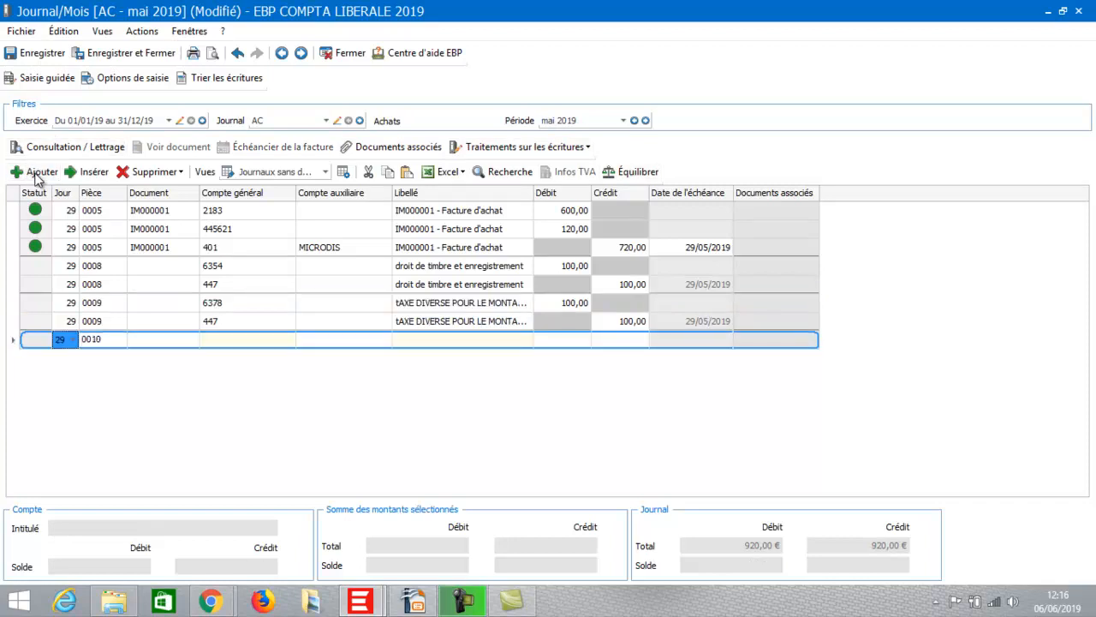
left_click(260, 341)
left_click(261, 341)
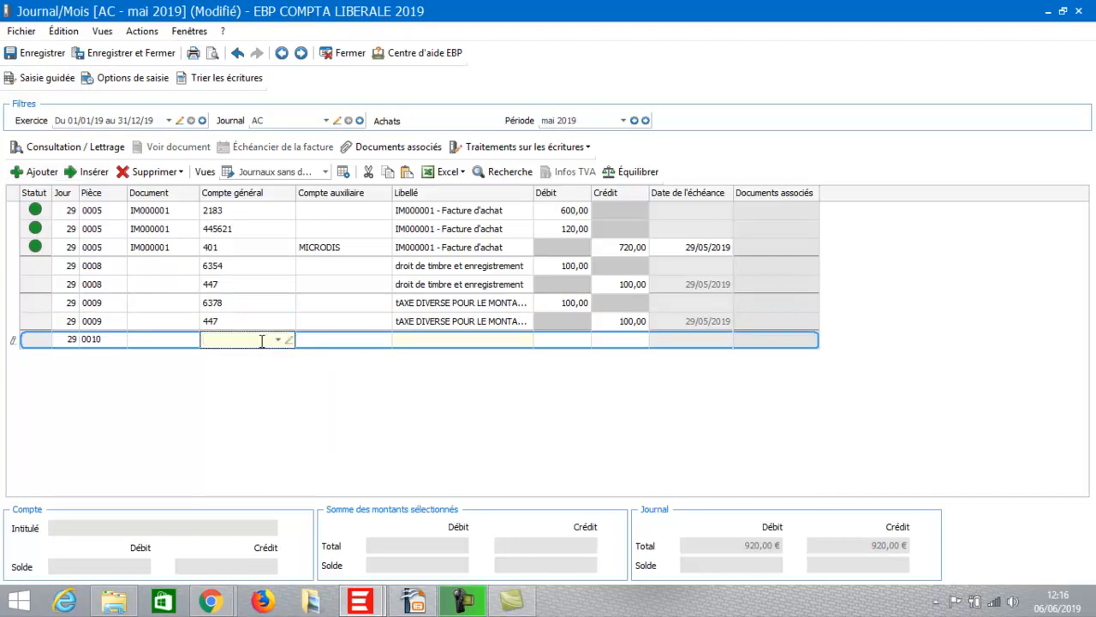
type("6")
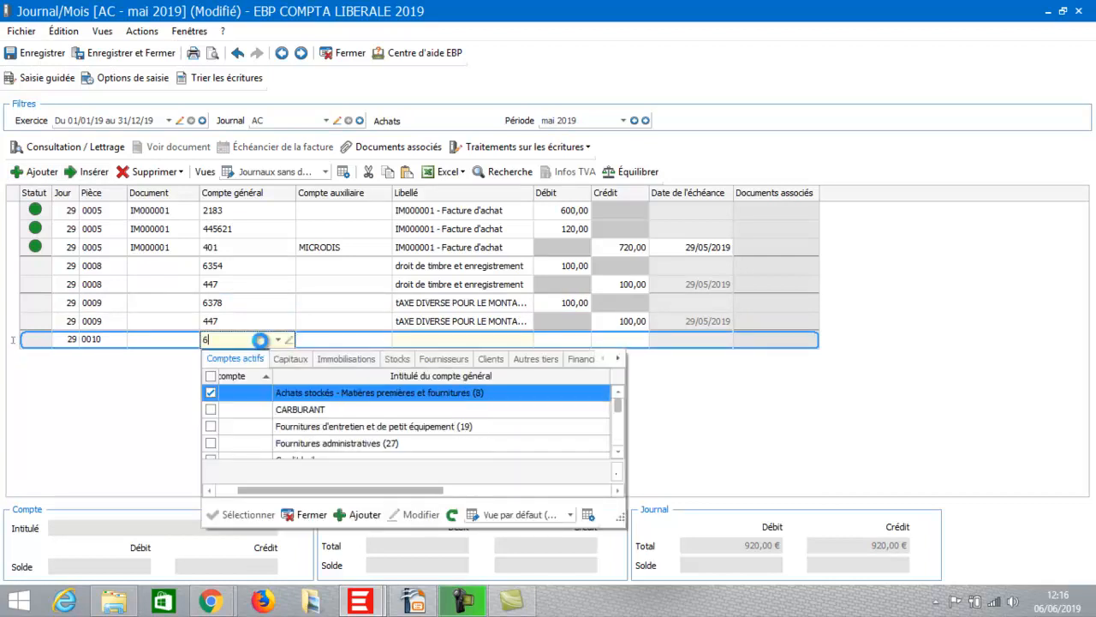
type("15")
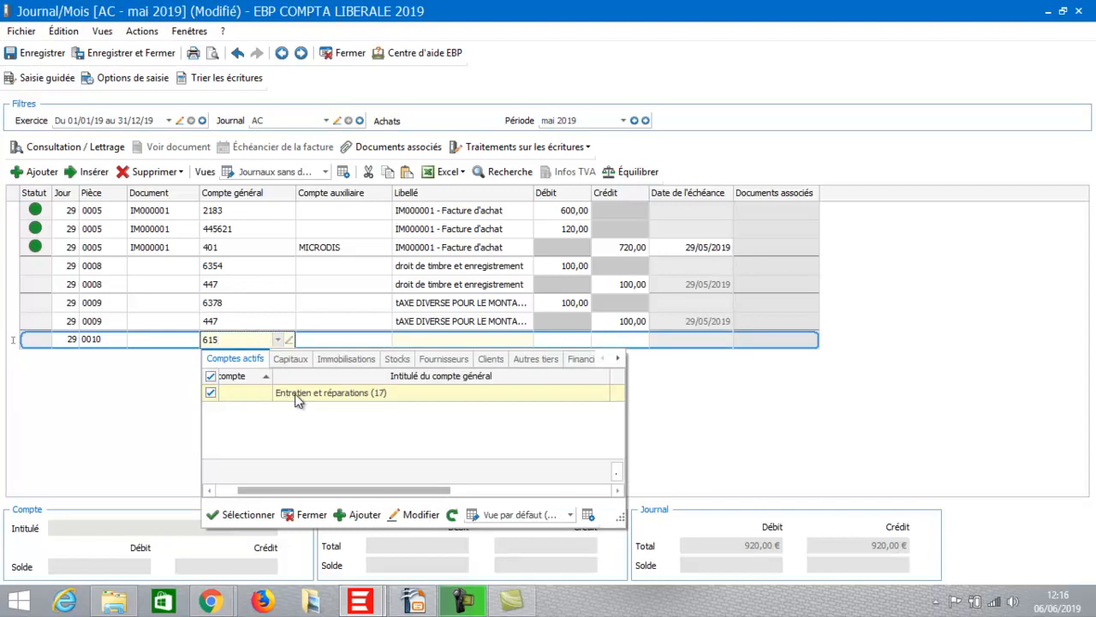
double_click(295, 396)
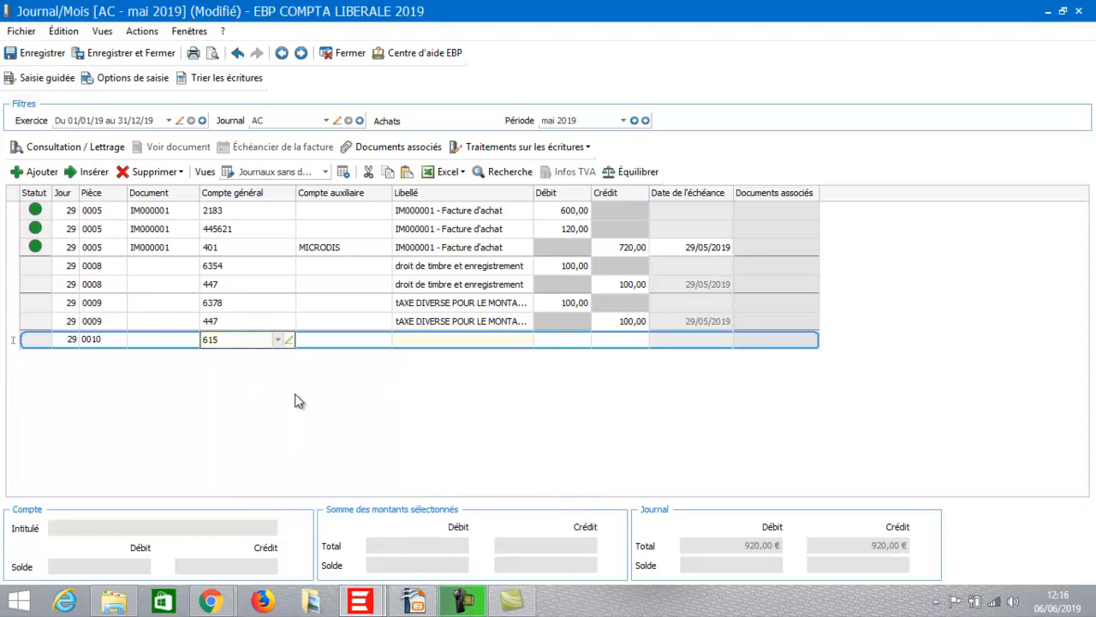
left_click(555, 339)
type("200")
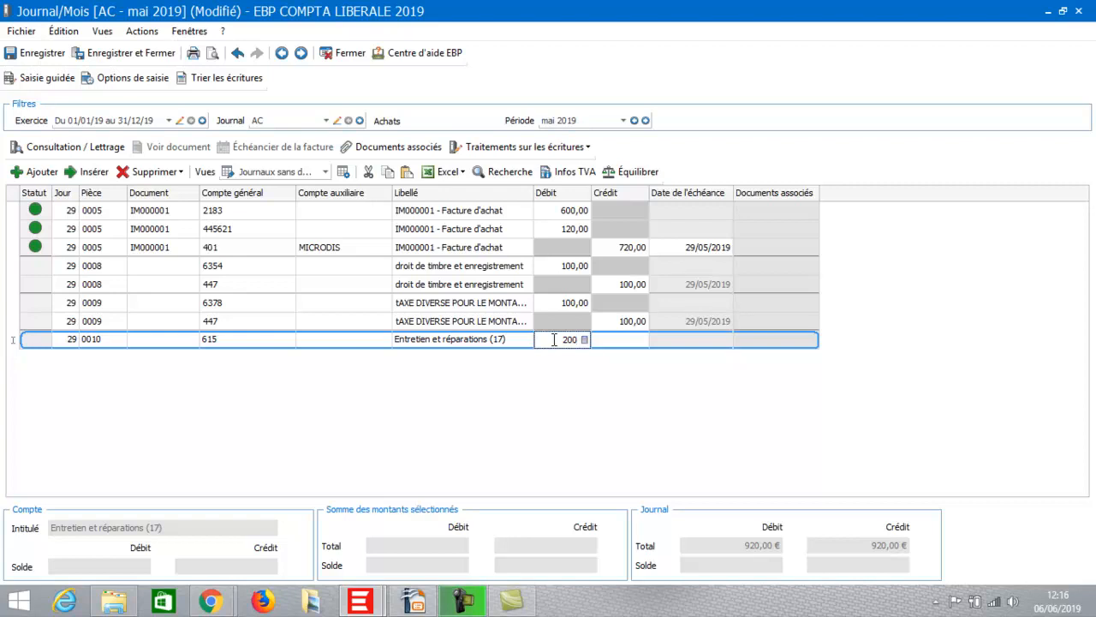
key("Return")
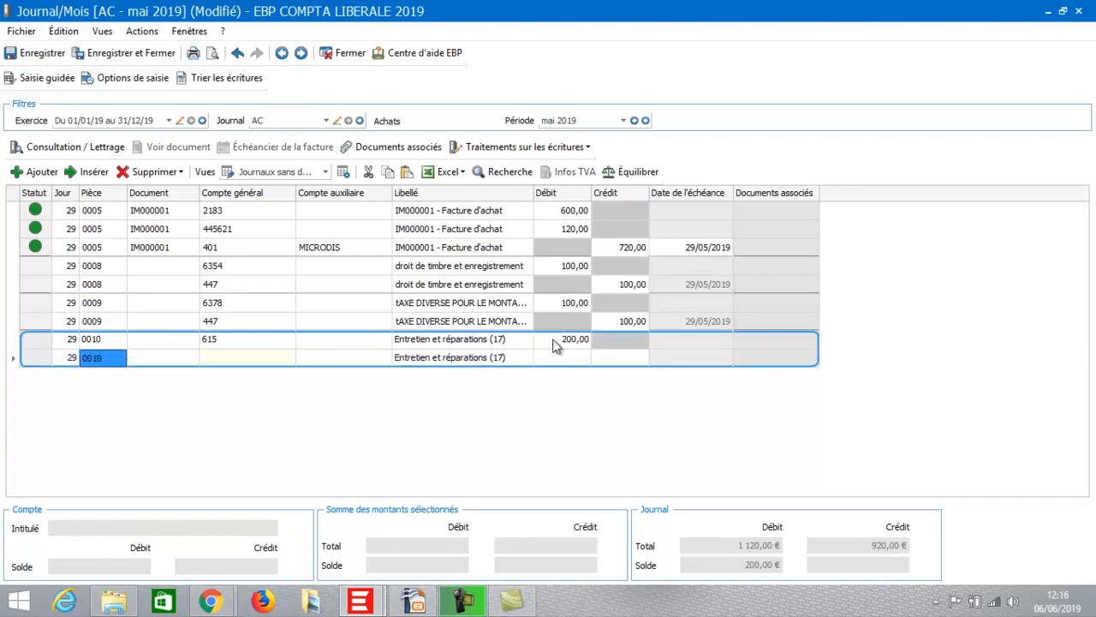
- Assign general account 445661, TVA déductible 20% Débits, to the second line of entry 0010 and validate the line
left_click(249, 360)
type("44566")
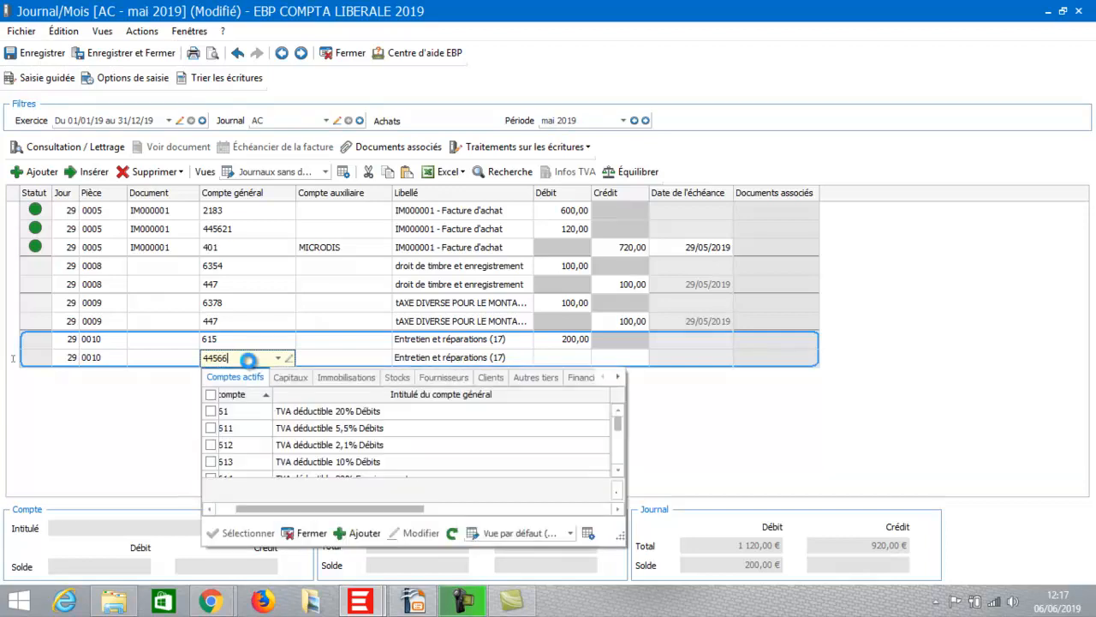
double_click(287, 410)
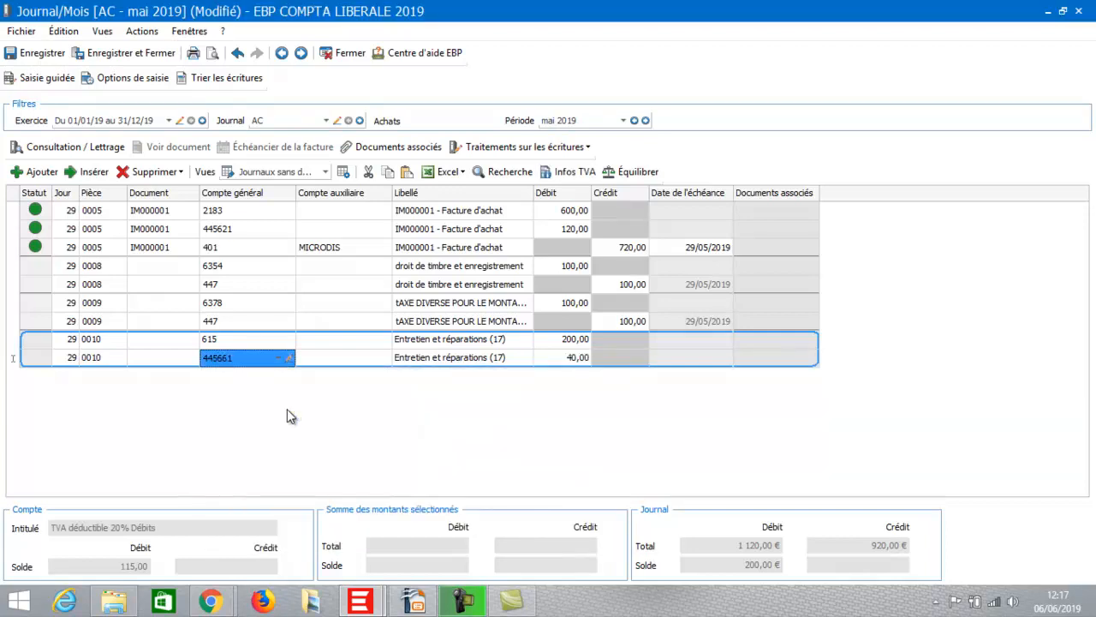
key("Return")
key("Return")
key("Return")
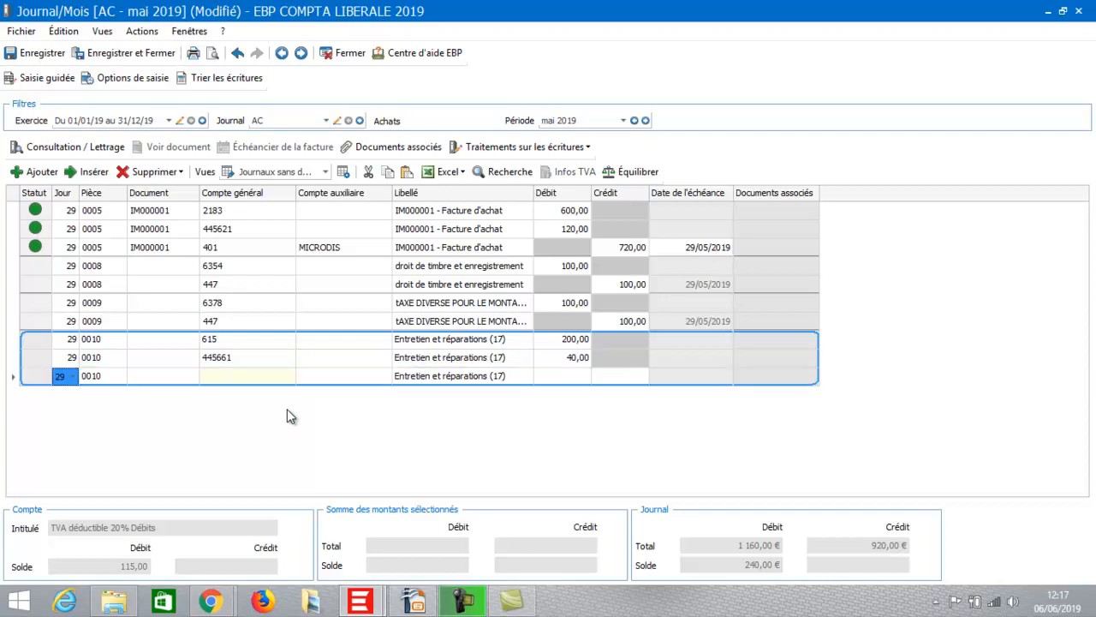
- Assign supplier account 401DIVERS, Fournisseurs DIVERS, to the third line of entry 0010 and balance the entry
left_click(240, 375)
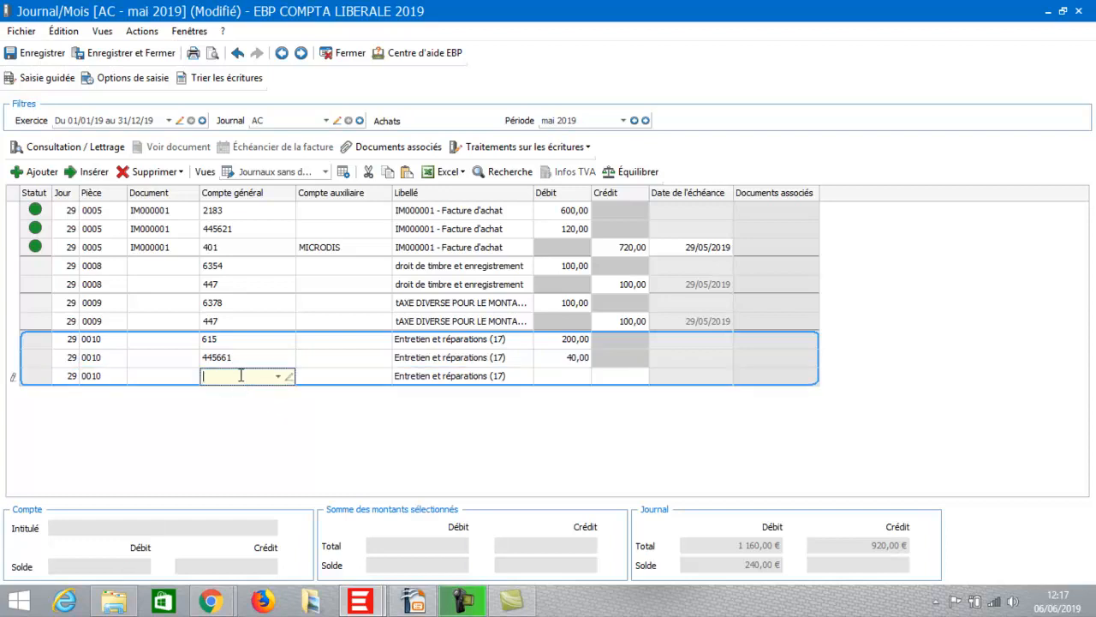
type("401")
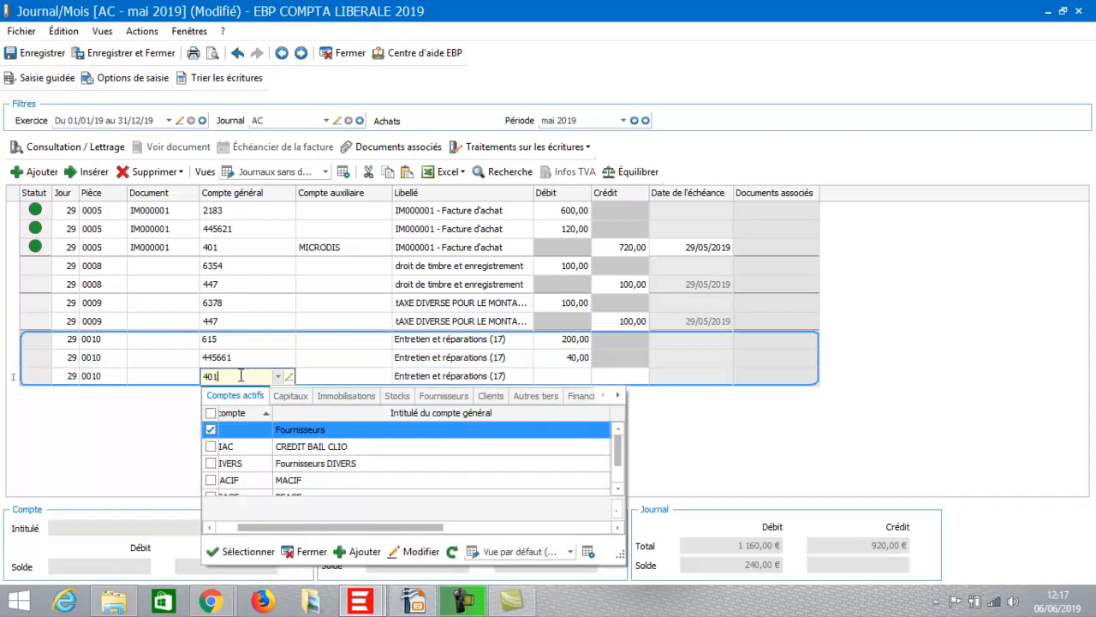
left_click(240, 435)
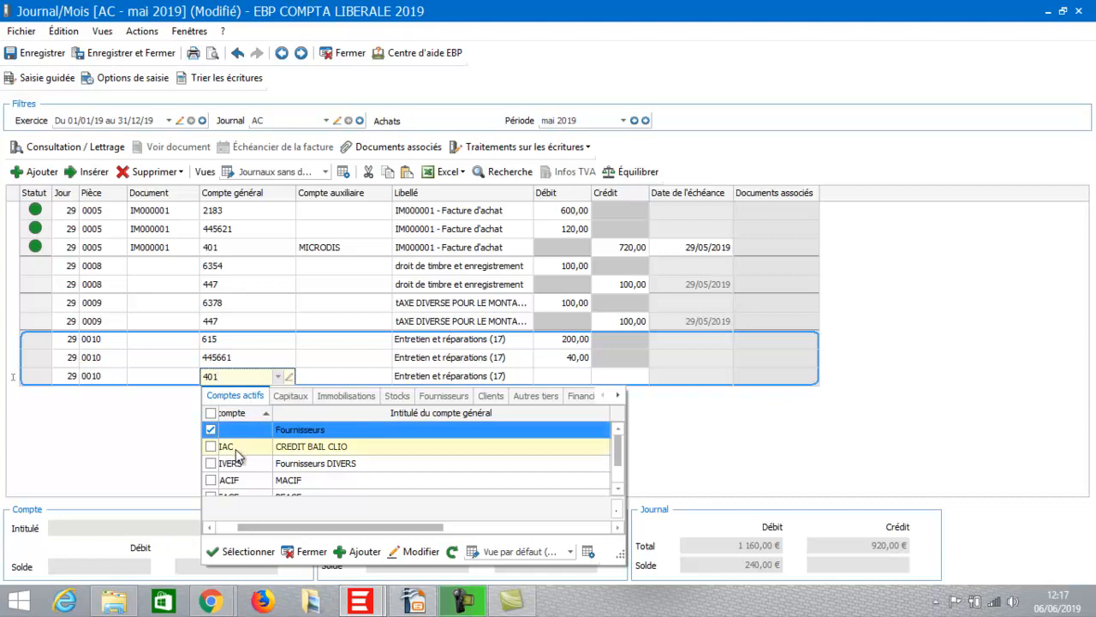
double_click(291, 464)
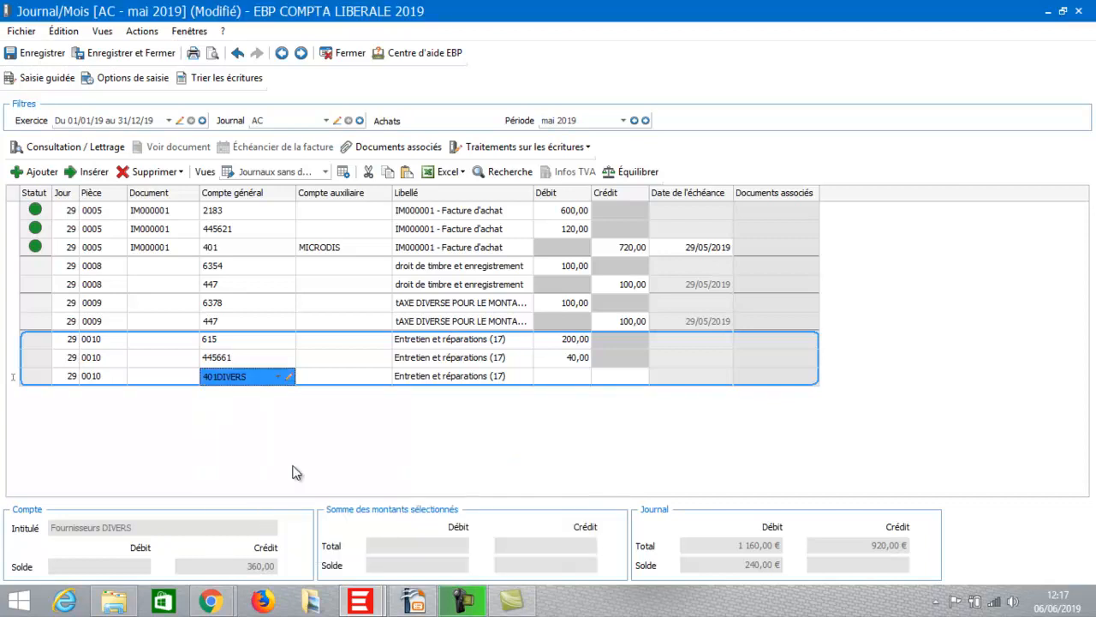
left_click(632, 173)
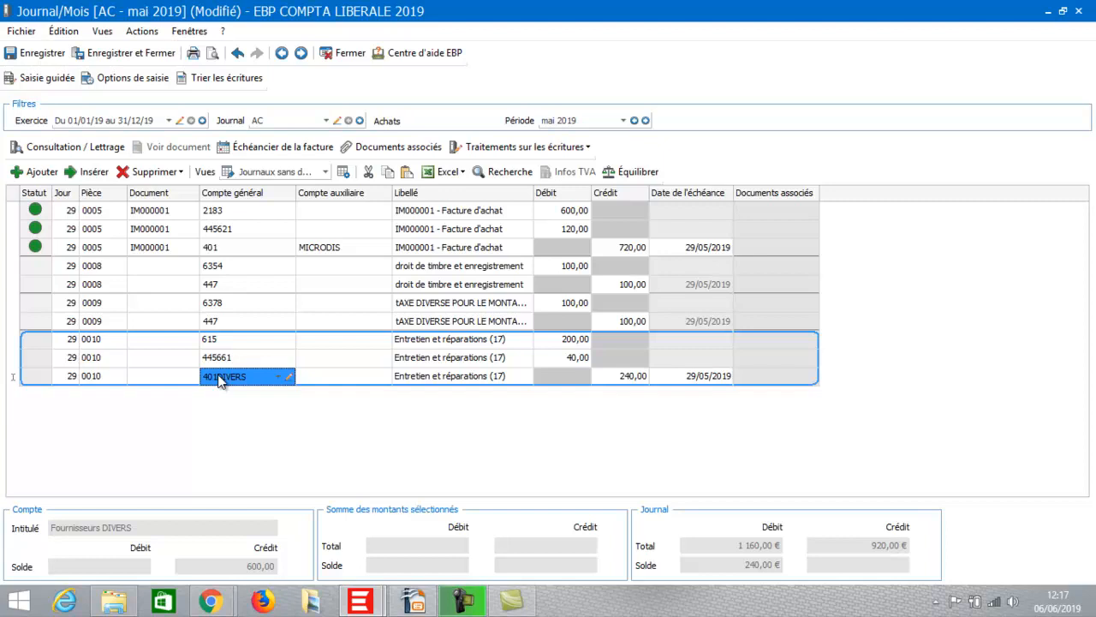
- Add another entry and create general account 63514 for it, titled "Taxe sur les vehicules de societes"
left_click(36, 174)
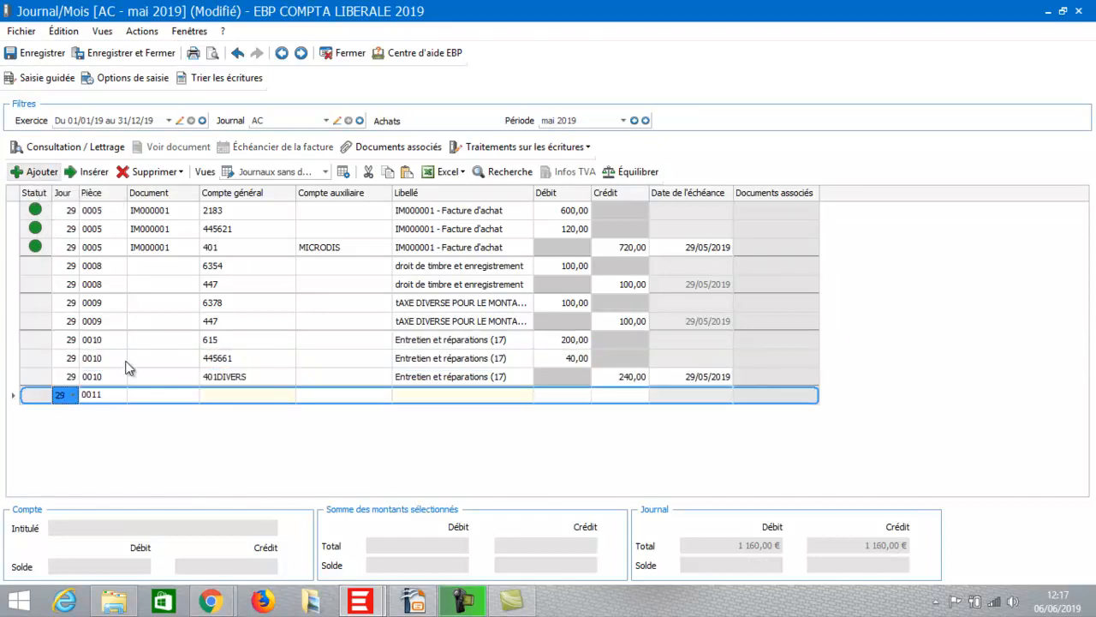
left_click(248, 393)
left_click(248, 393)
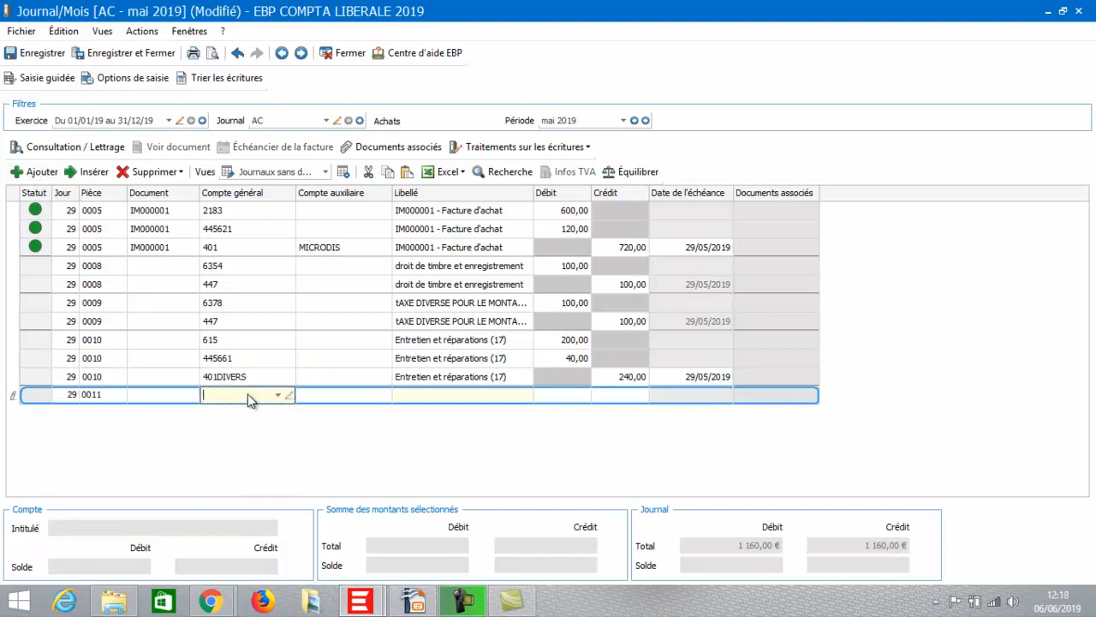
type("6")
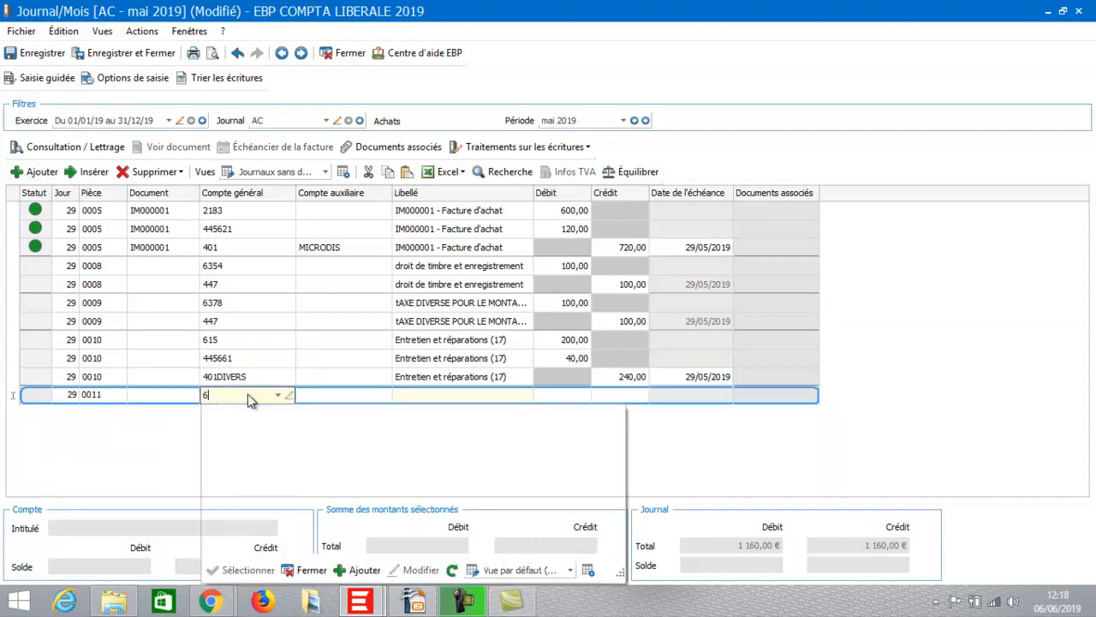
type("3514")
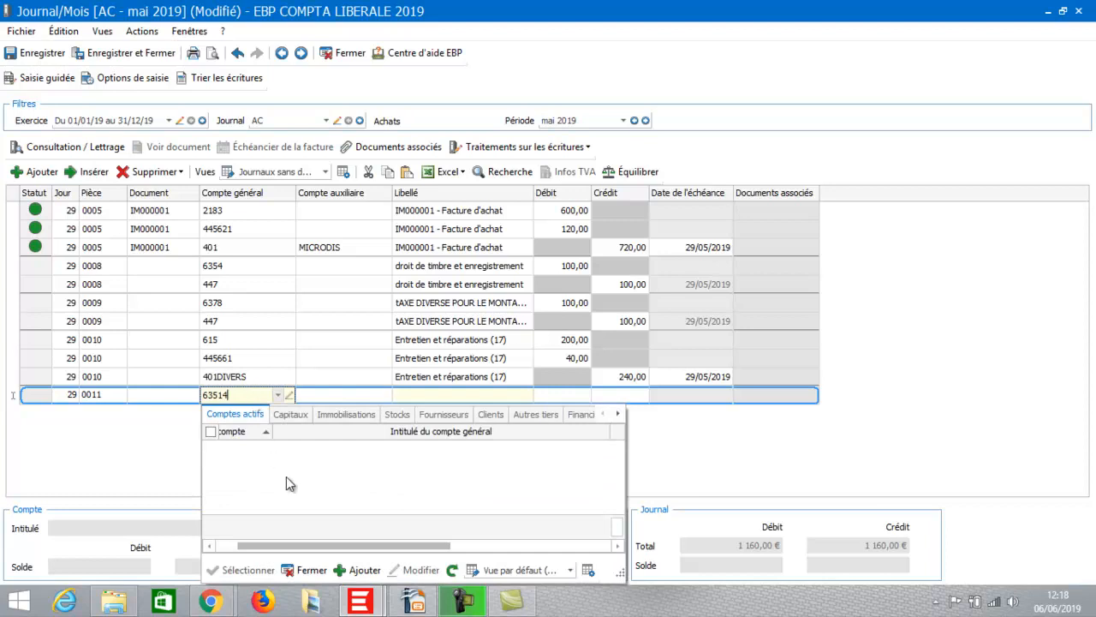
left_click(363, 570)
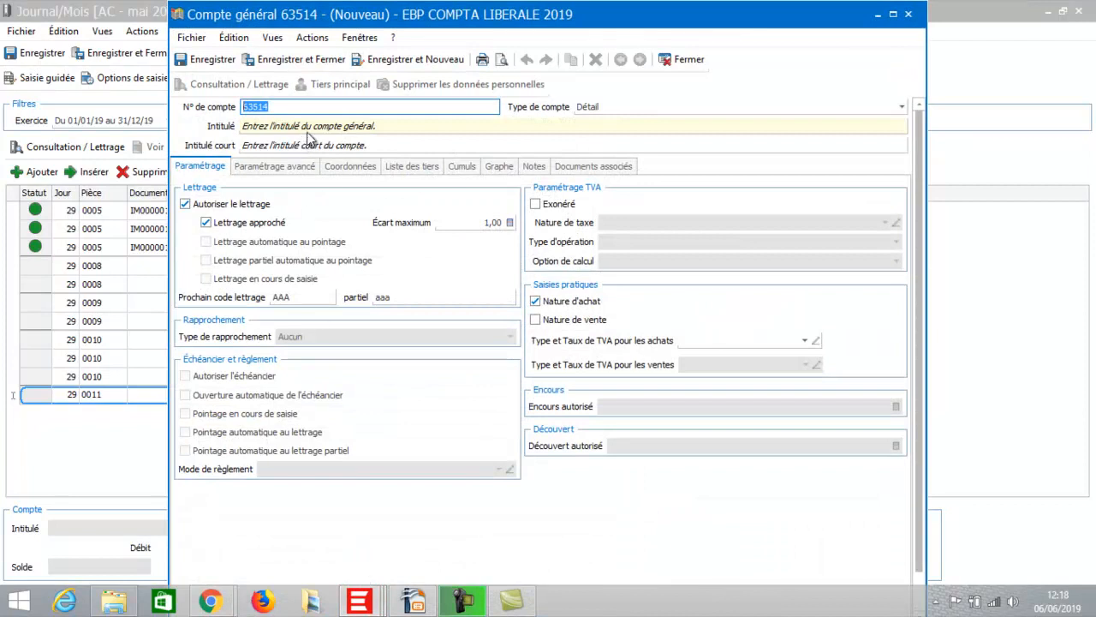
left_click(322, 127)
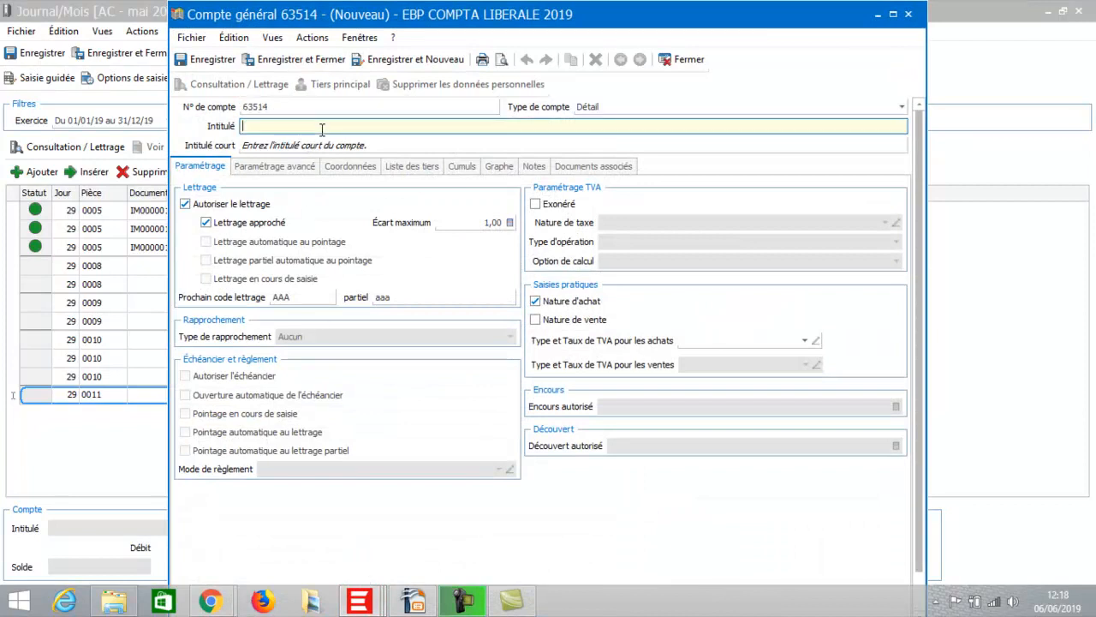
type("Taxe sur les vehicules de societes")
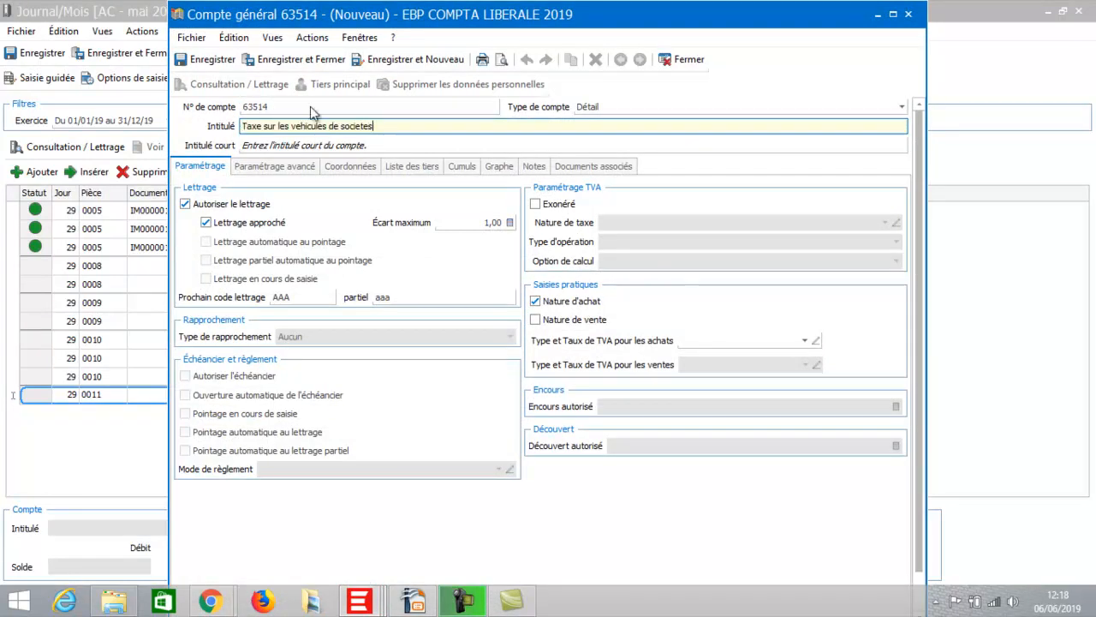
left_click(297, 57)
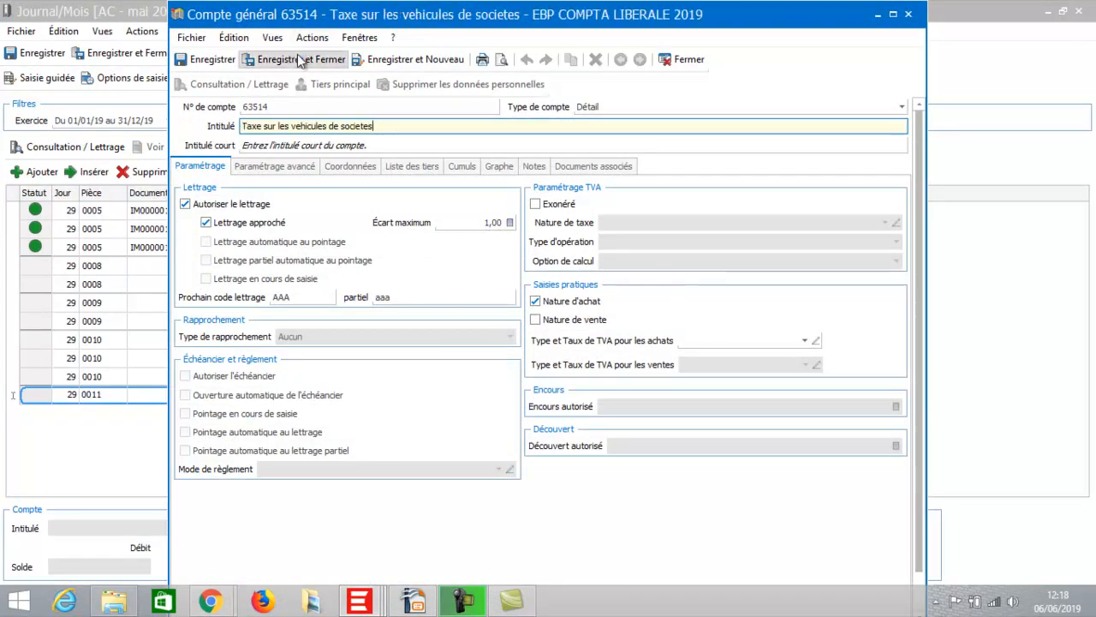
- Set the debit of the 63514 line to 300 and validate it to start the entry's second line
key("Return")
key("Return")
key("Return")
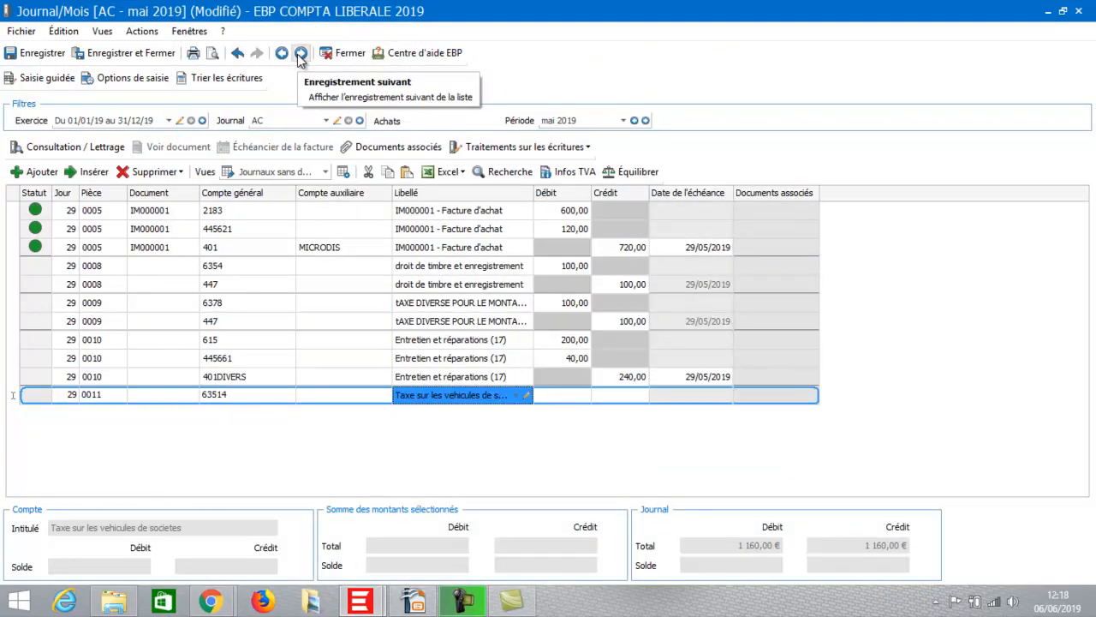
type("300")
key("Return")
- Assign general account 447 to the second line of entry 0011 and balance the entry
type("447")
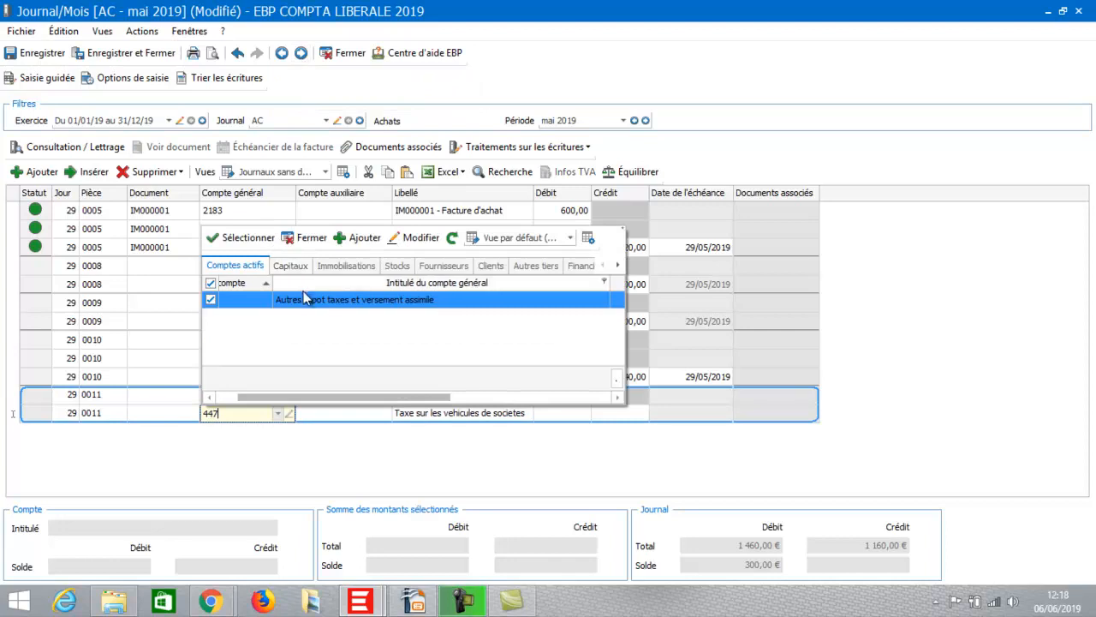
double_click(282, 298)
left_click(629, 174)
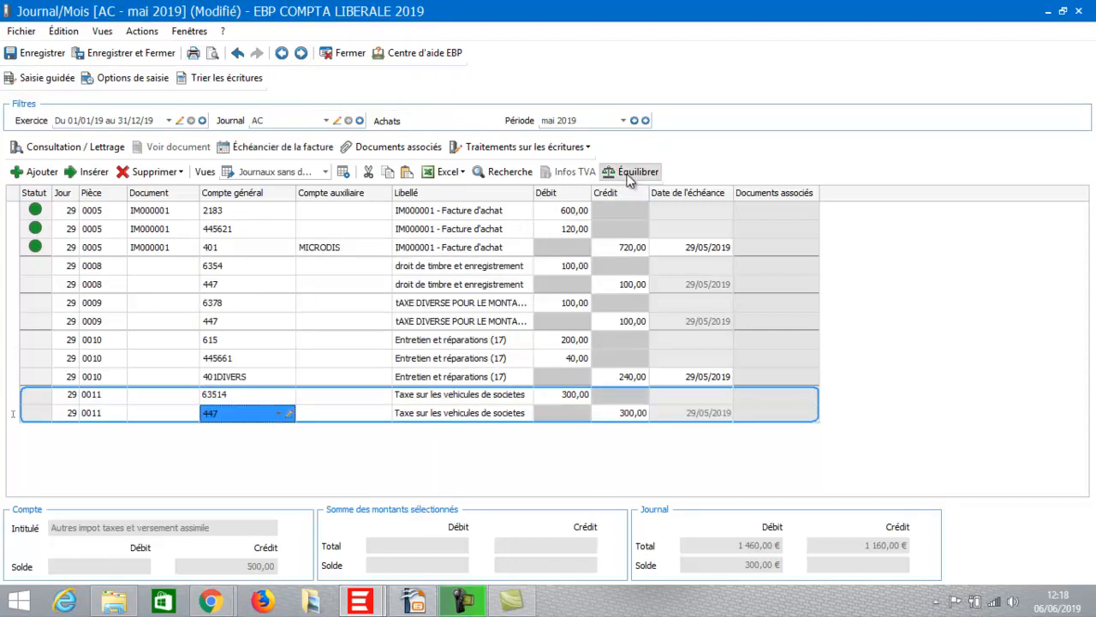